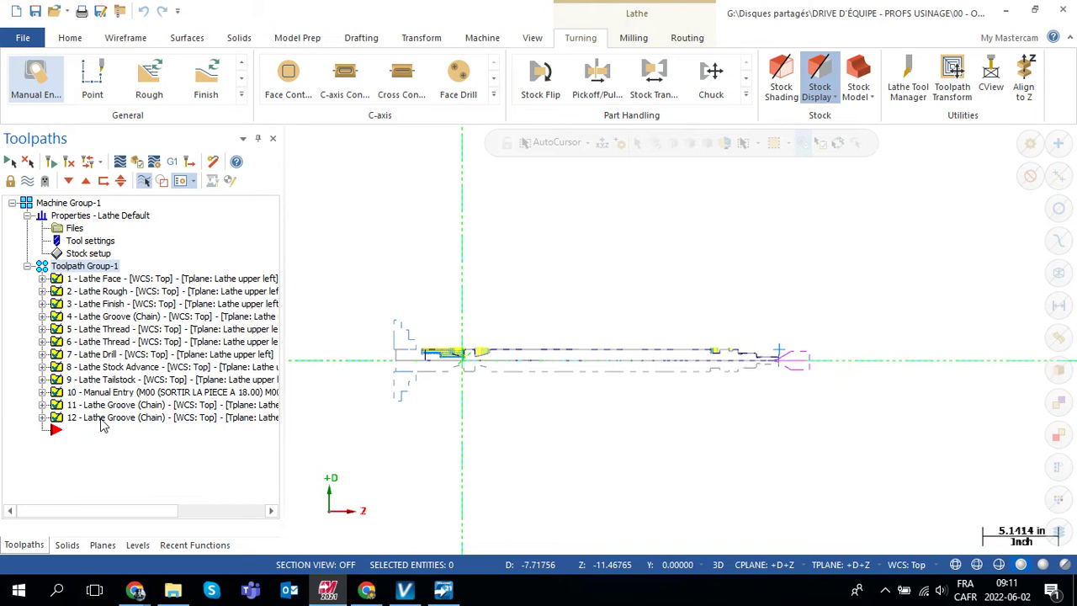
# Compare the PHASE #1 setup in VERICUT with lathe operations 1 to 7 in Mastercam
pyautogui.click(404, 592)
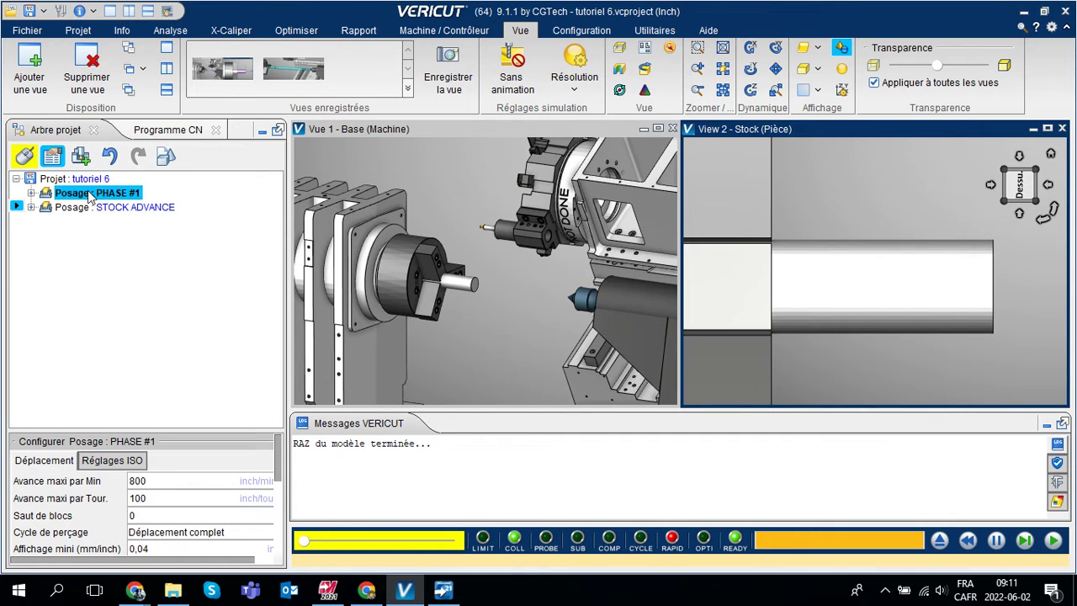
pyautogui.scroll(4, 439, 272)
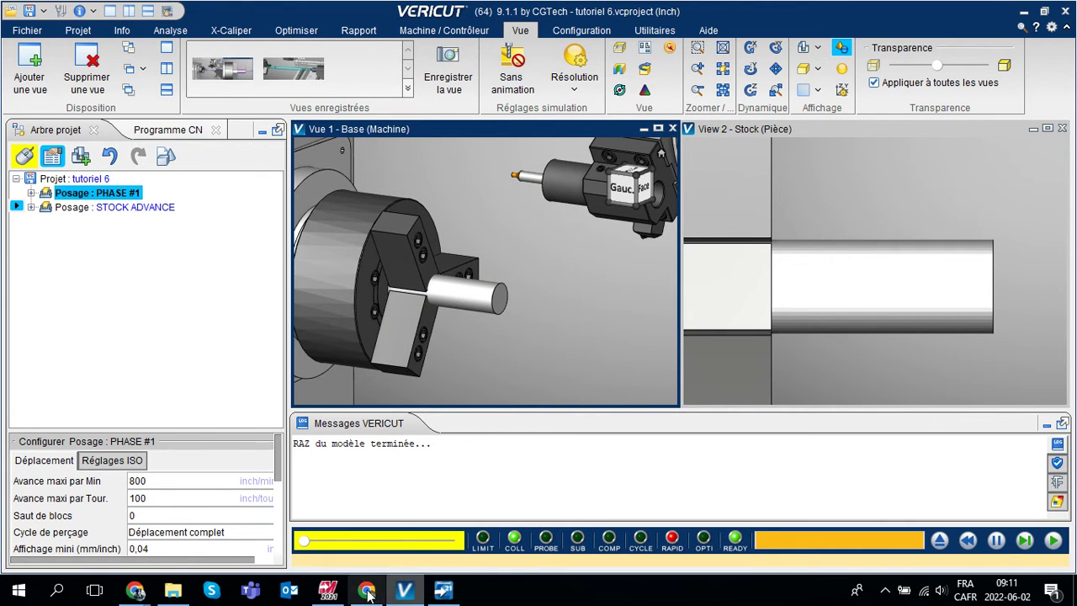
pyautogui.click(328, 590)
pyautogui.click(106, 283)
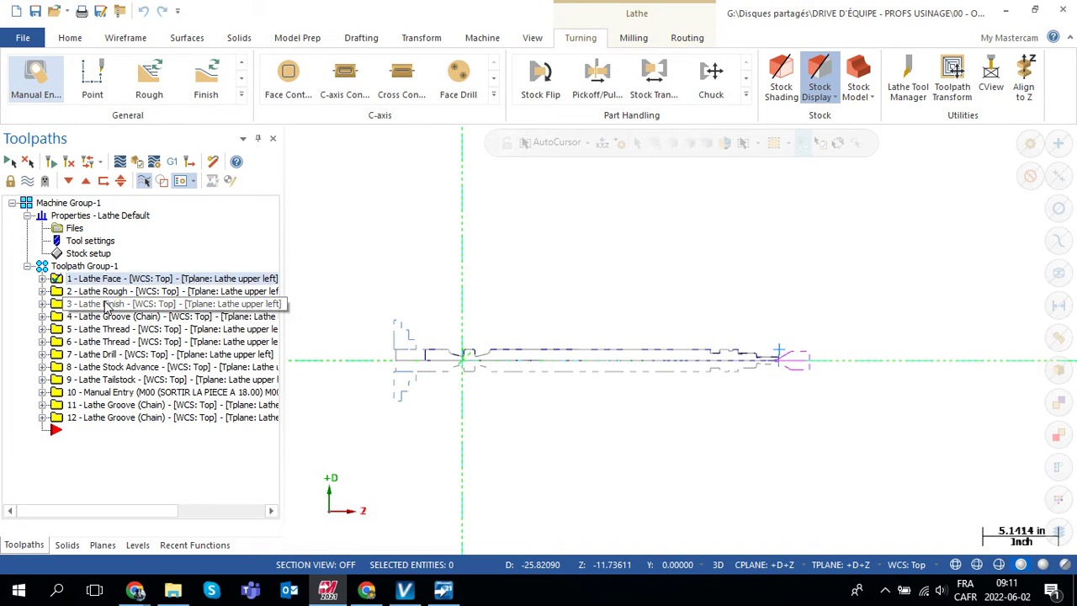
pyautogui.click(112, 355)
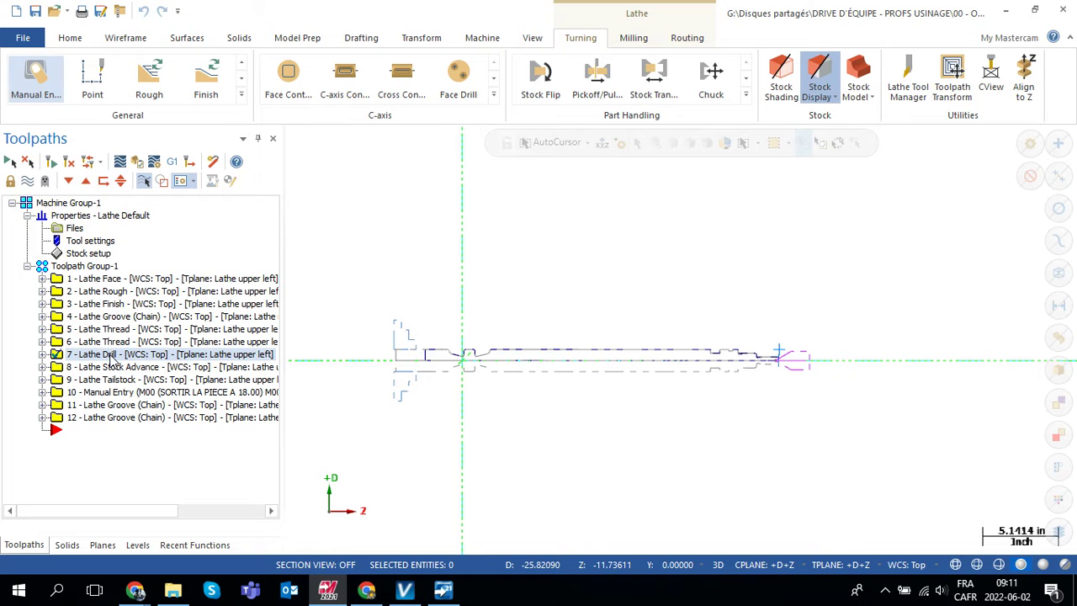
# Examine the STOCK ADVANCE setup in VERICUT and match it to lathe operations 8 to 12 in Mastercam
pyautogui.click(413, 593)
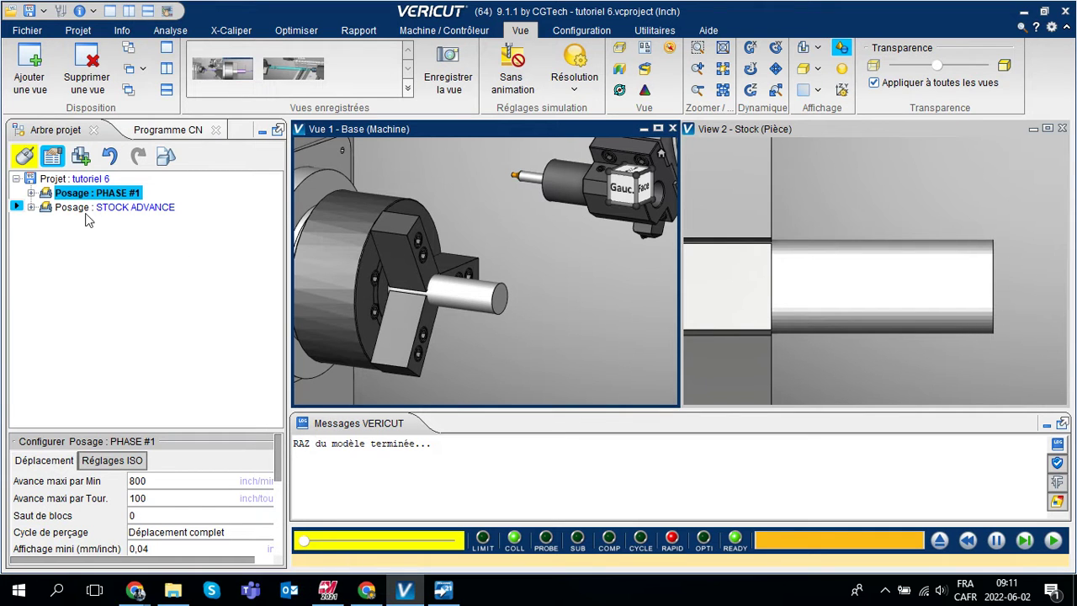
pyautogui.click(84, 209)
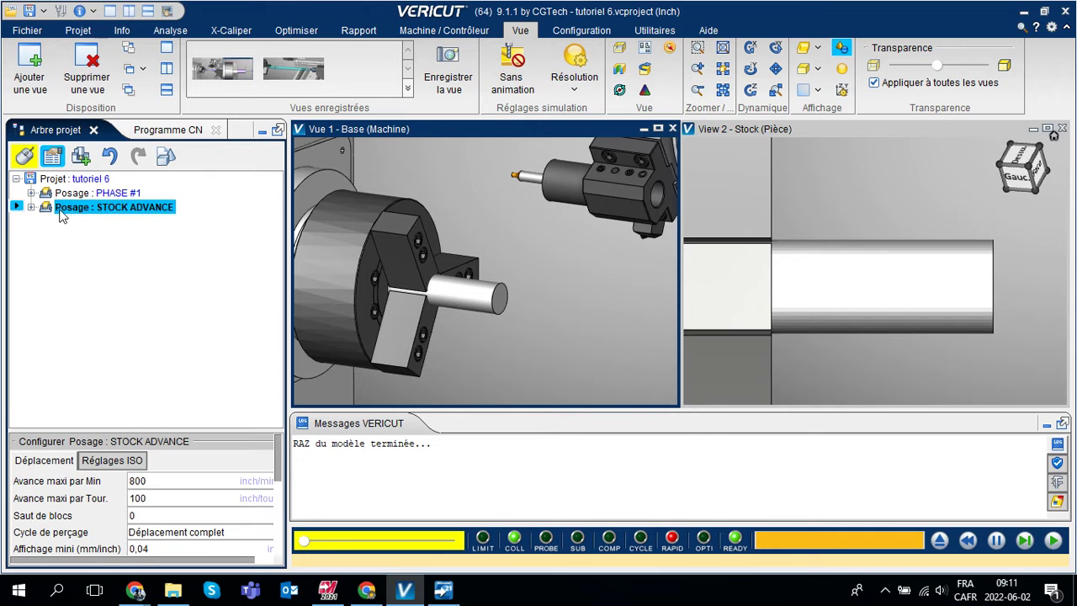
pyautogui.doubleClick(61, 210)
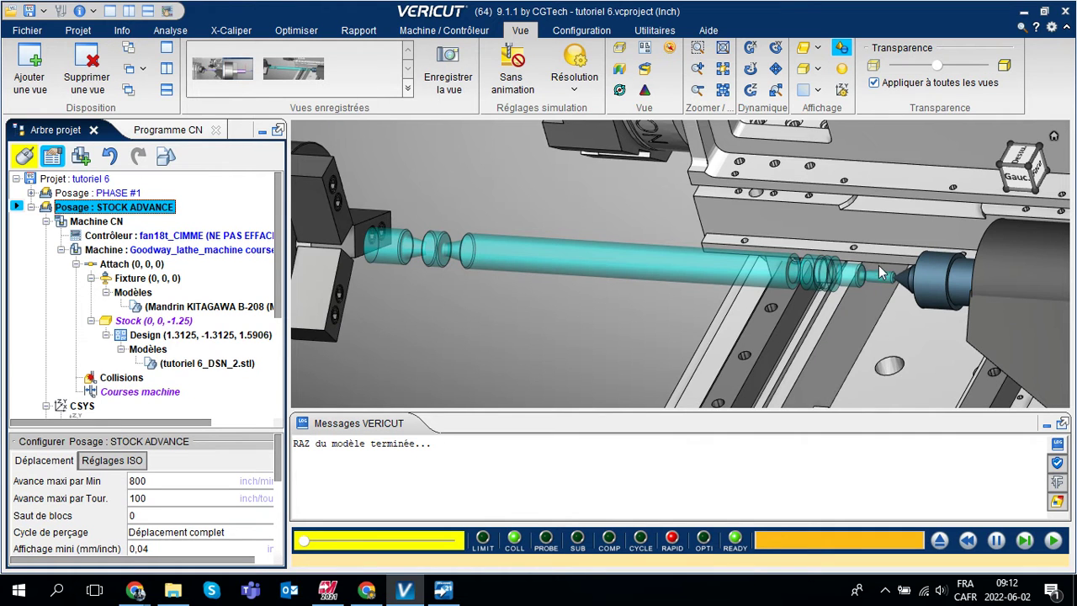
pyautogui.click(334, 595)
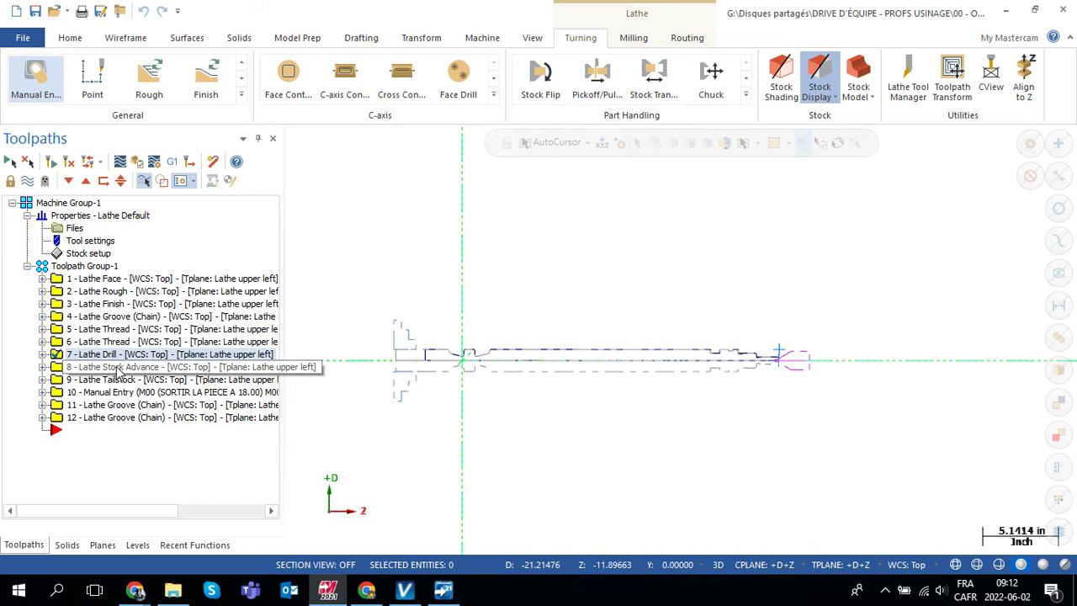
pyautogui.click(107, 419)
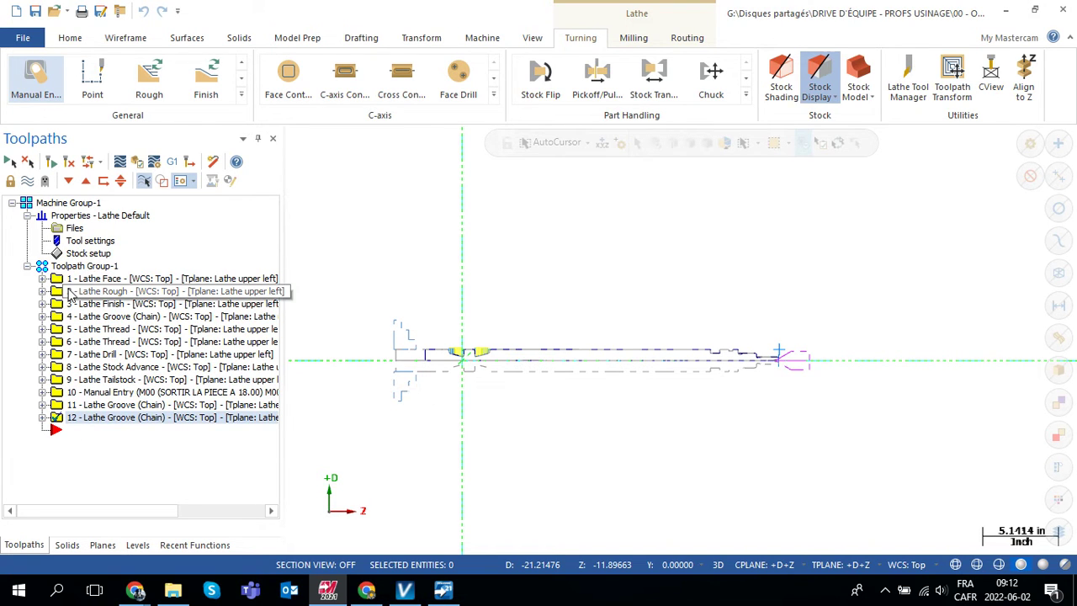
# Add a new toolpath group to Machine Group-1
pyautogui.click(62, 204)
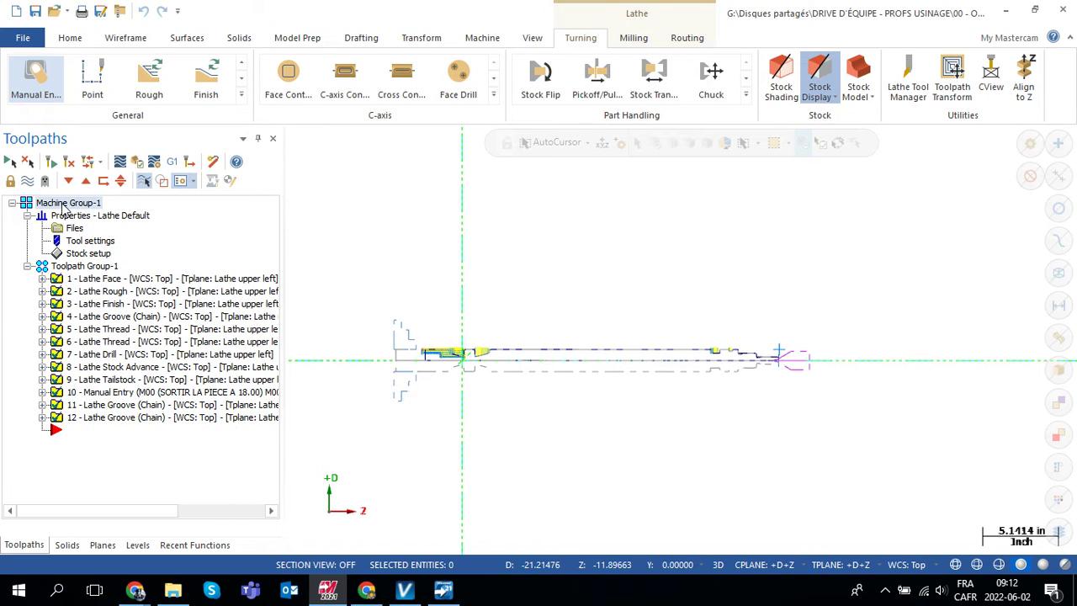
pyautogui.rightClick(64, 207)
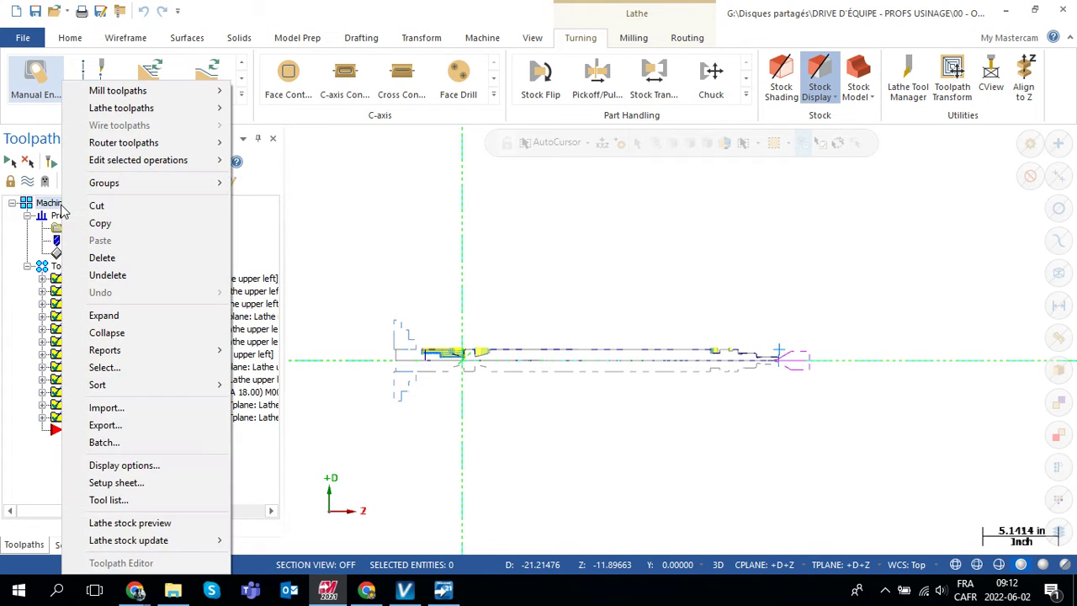
pyautogui.moveTo(135, 185)
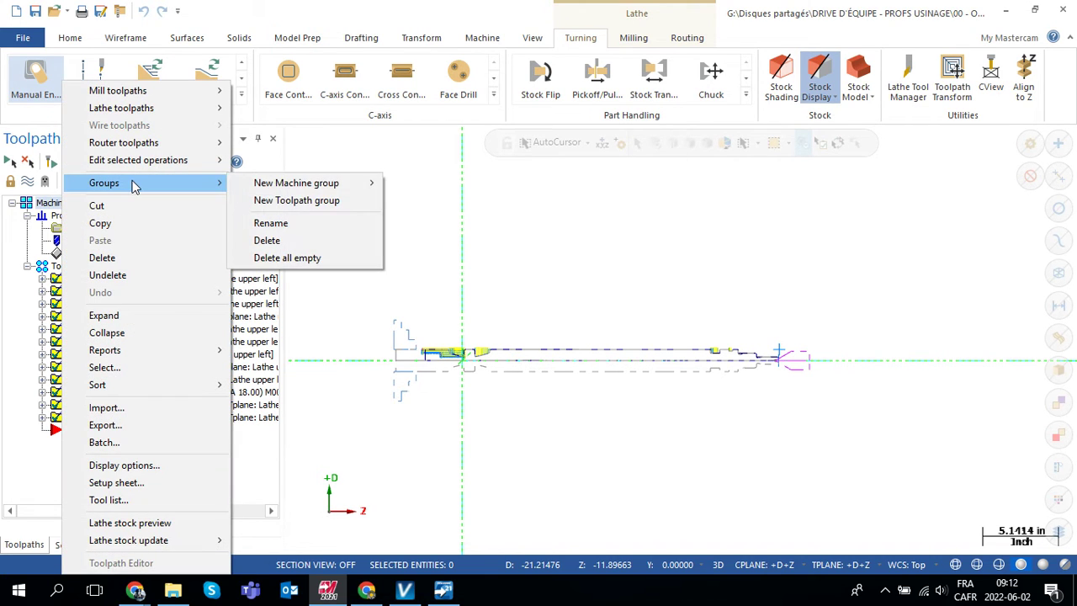
pyautogui.click(313, 203)
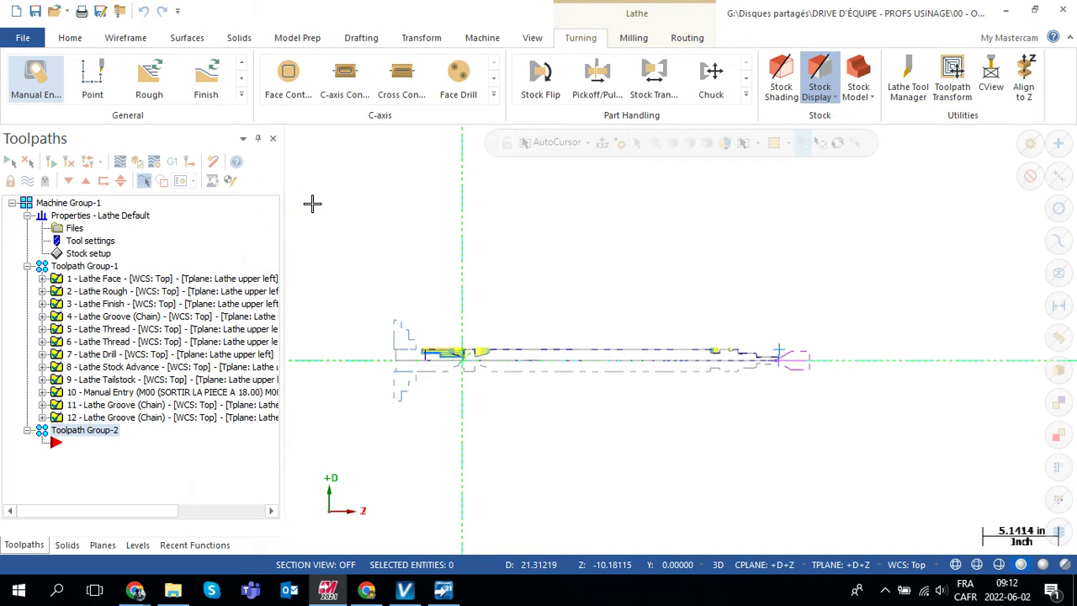
# Rename the first toolpath group, which holds the lathe operations, as PHASE #1
pyautogui.click(82, 269)
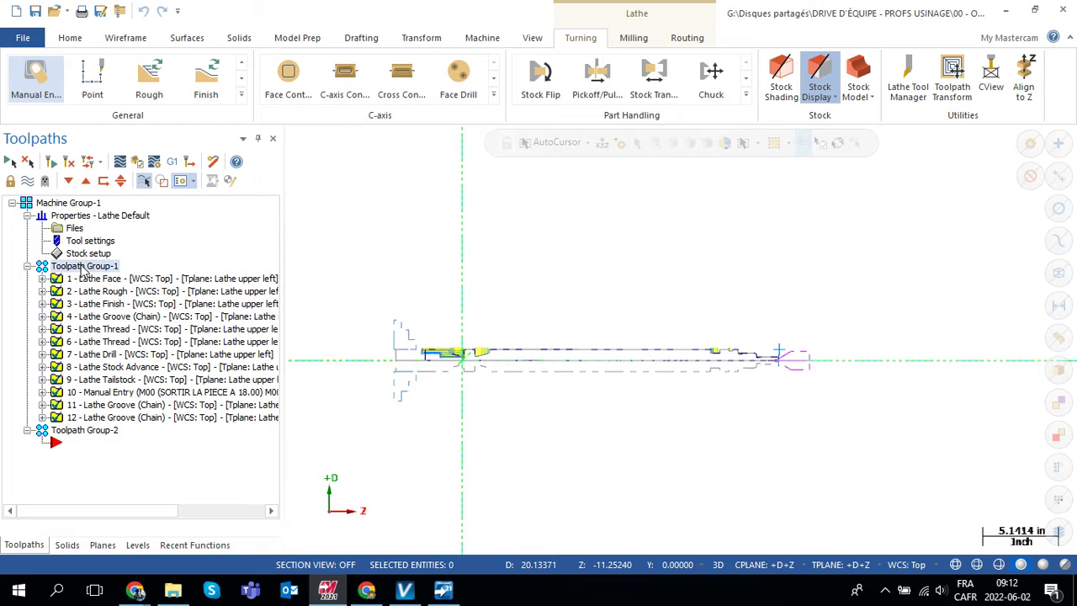
pyautogui.click(81, 268)
pyautogui.write('P')
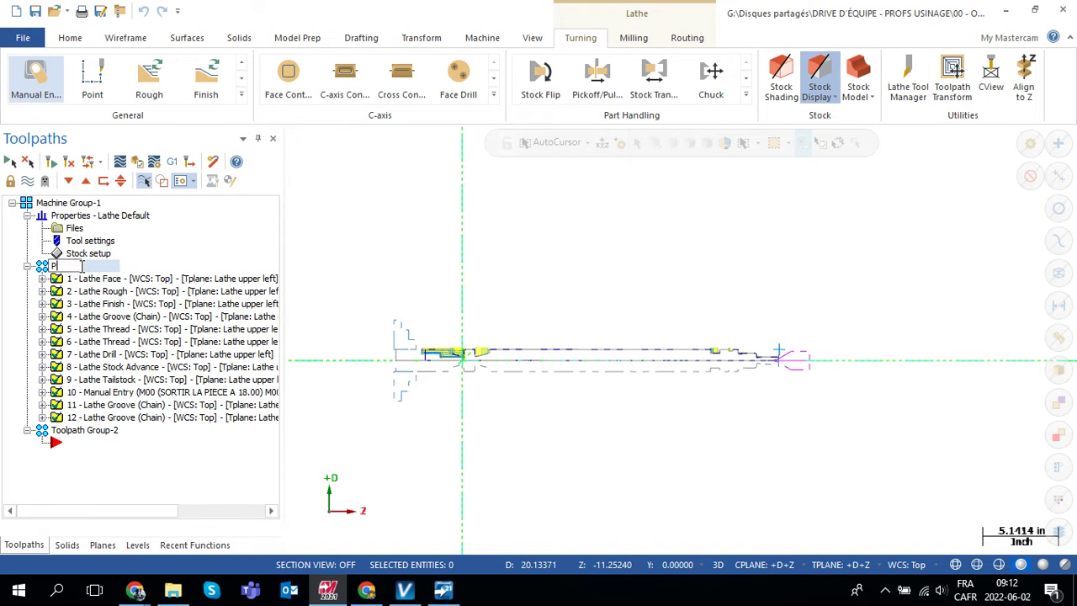
pyautogui.write('HASE #')
pyautogui.write(' 1')
pyautogui.click(83, 266)
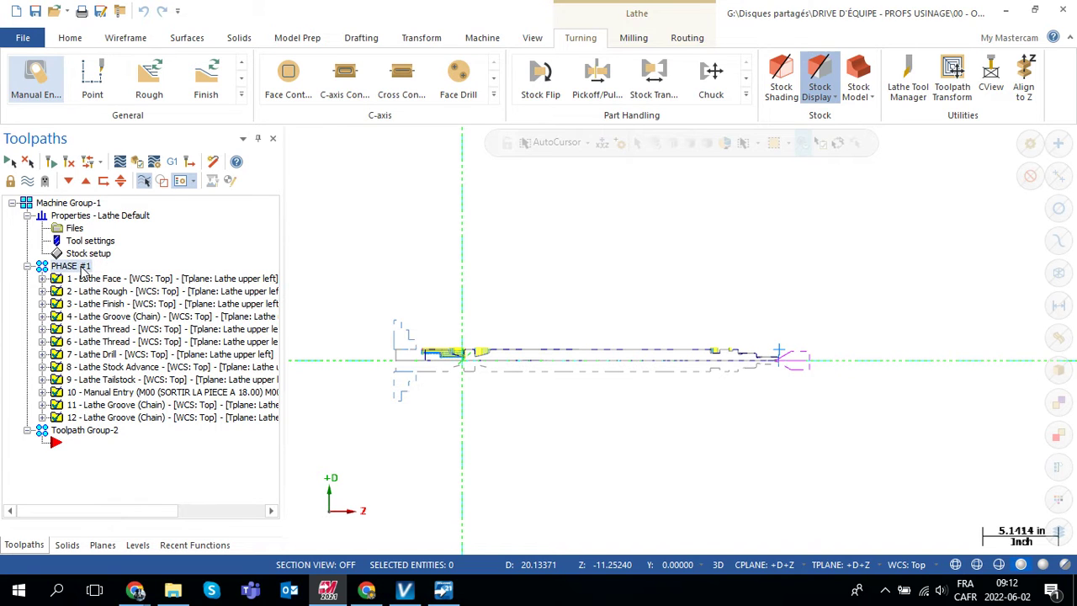
pyautogui.write('#')
pyautogui.press('Return')
# Rename the empty second toolpath group as STOCK ADVANCE
pyautogui.click(91, 432)
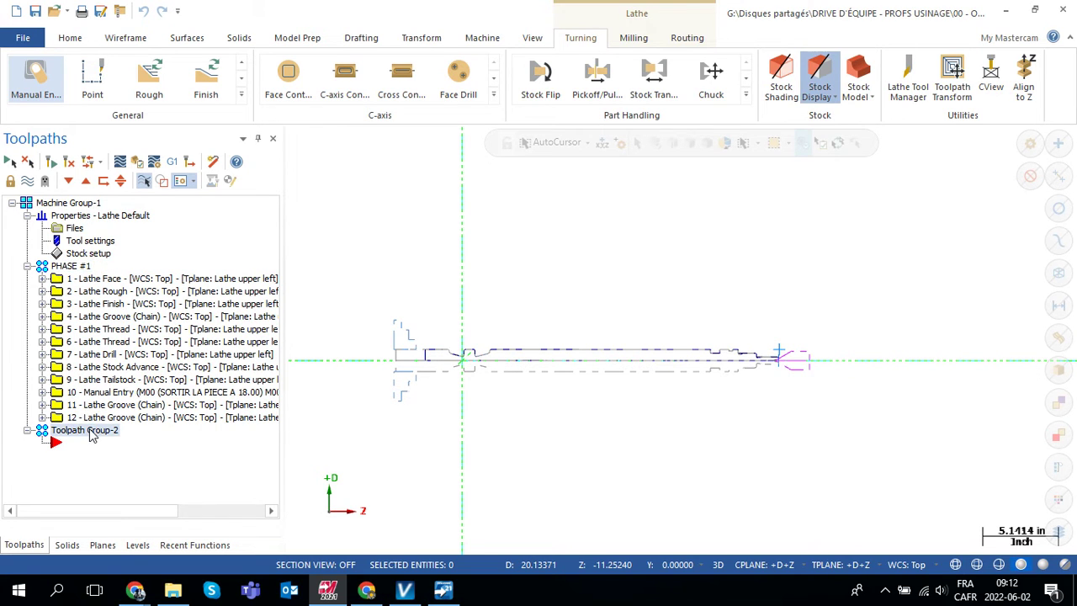
pyautogui.click(91, 432)
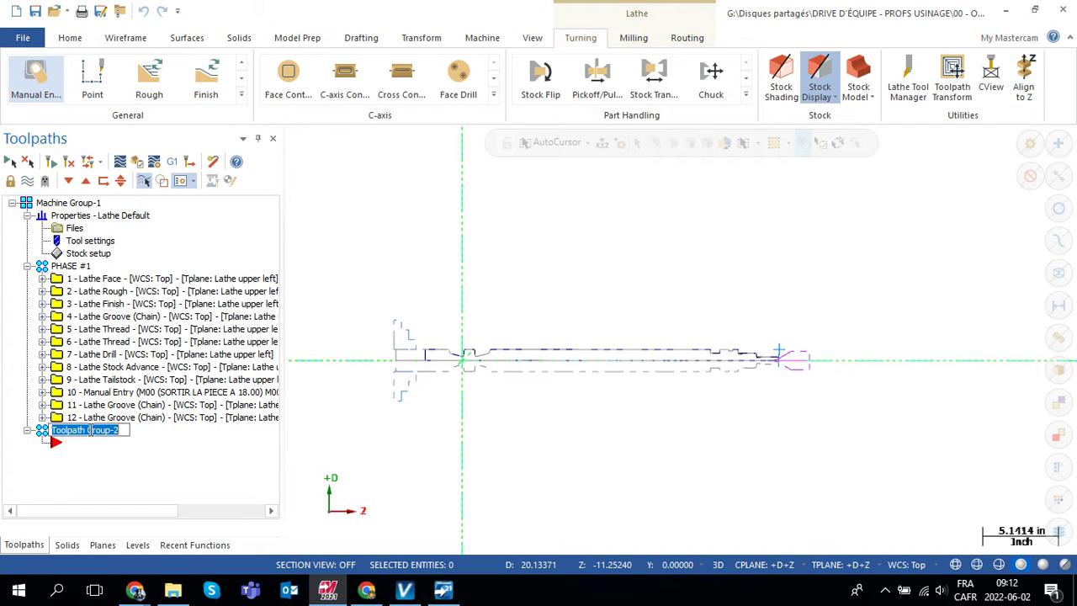
pyautogui.write('S')
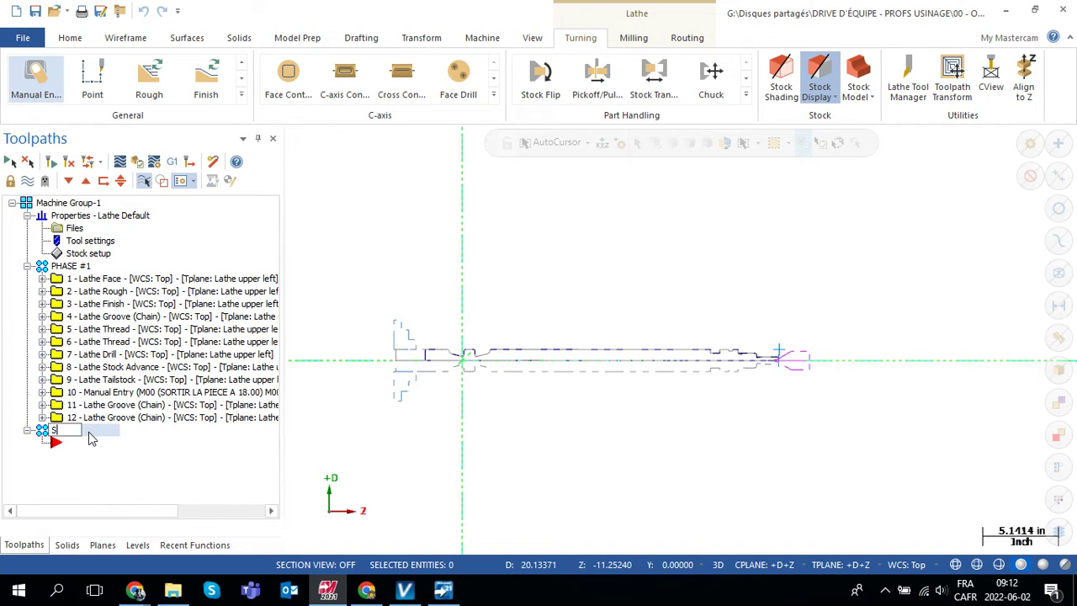
pyautogui.write('TOCK A')
pyautogui.press('BackSpace')
pyautogui.write('DVANCE')
pyautogui.press('Return')
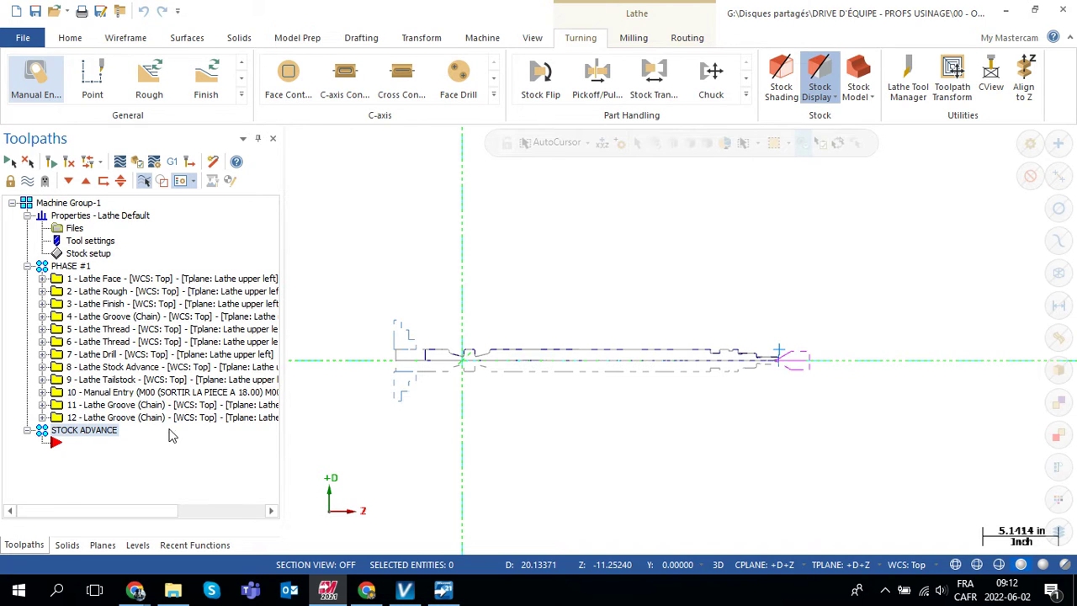
# Move operations 8 to 12, from Lathe Stock Advance through the last Lathe Groove, into the STOCK ADVANCE group
pyautogui.moveTo(126, 393); pyautogui.dragTo(127, 381)
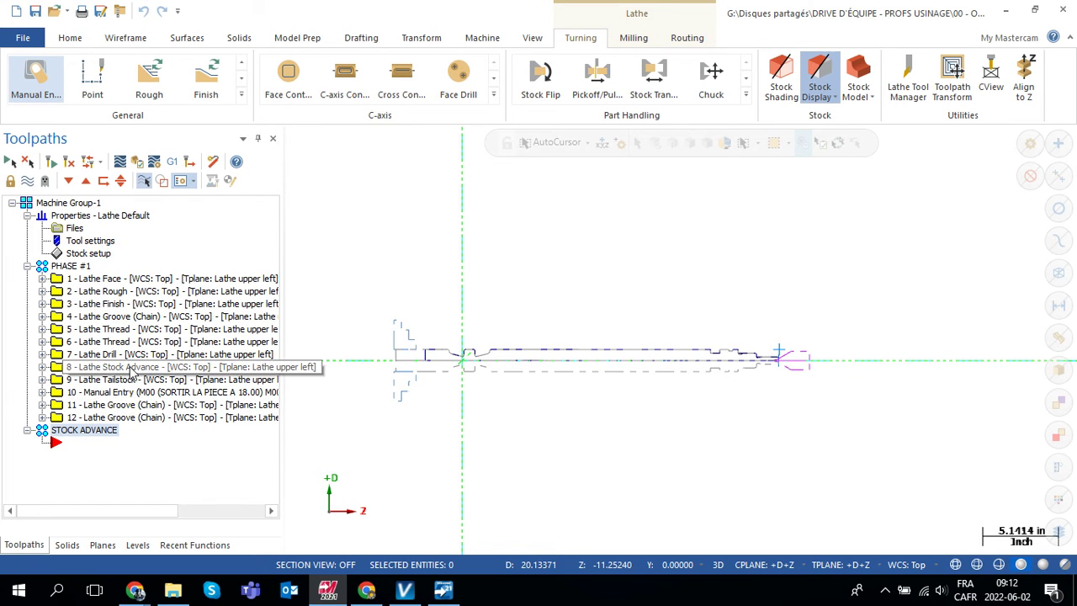
pyautogui.click(131, 372)
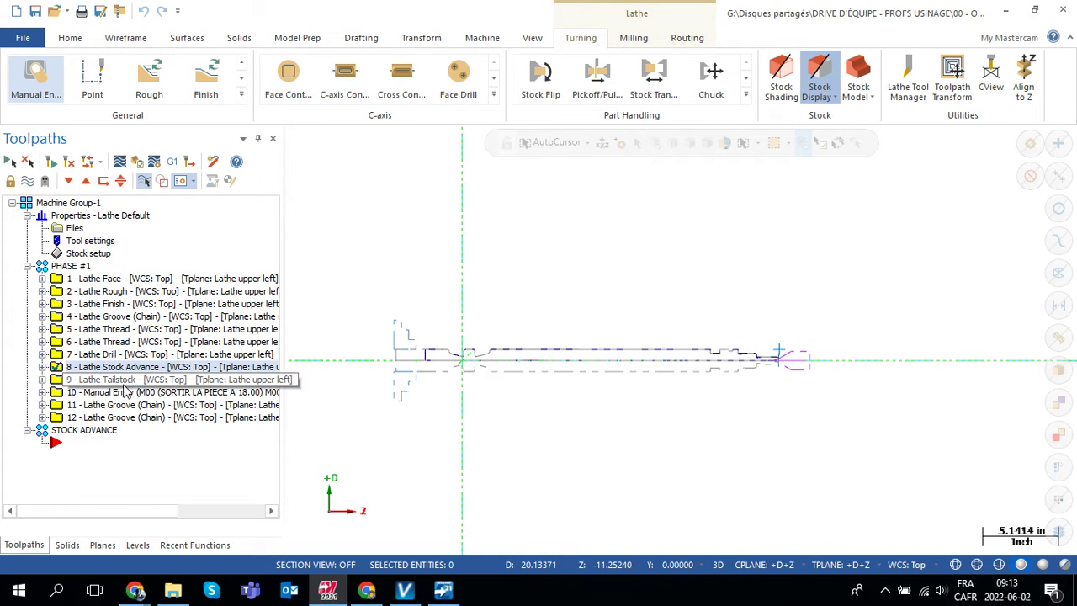
pyautogui.keyDown('shift'); pyautogui.click(96, 417); pyautogui.keyUp('shift')
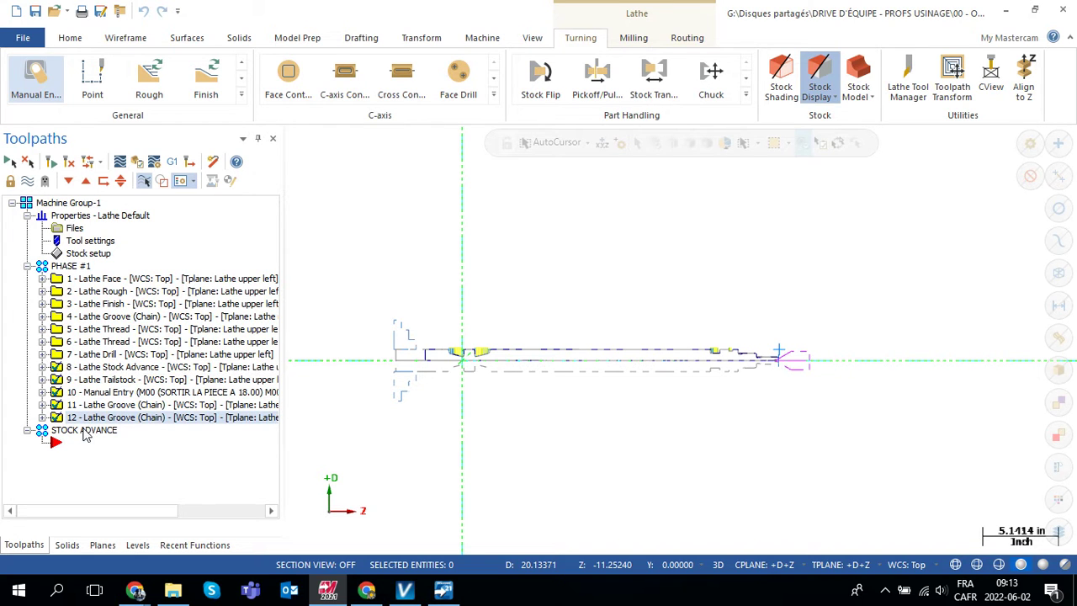
pyautogui.click(105, 368)
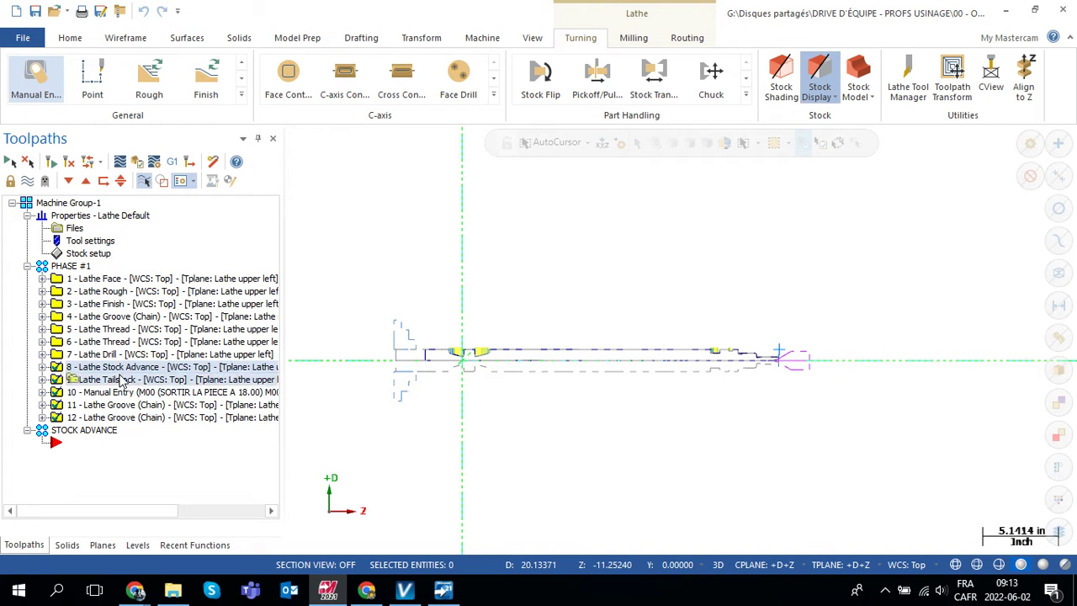
pyautogui.moveTo(139, 425); pyautogui.dragTo(139, 432)
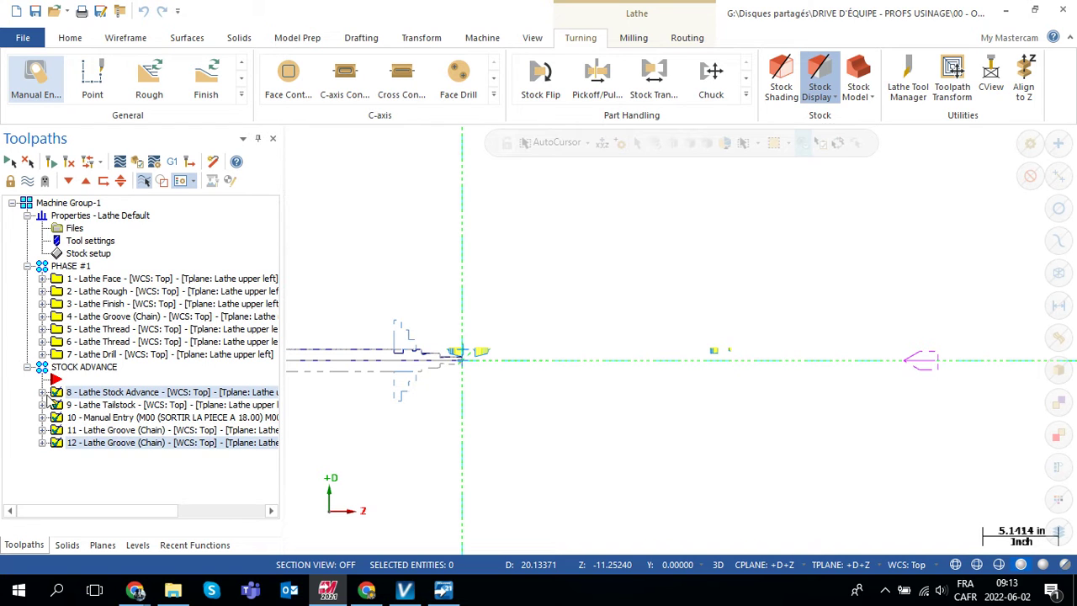
# Set the NC file name of all PHASE #1 operations to TUTORIEL #6 (PHASE 1)
pyautogui.click(70, 267)
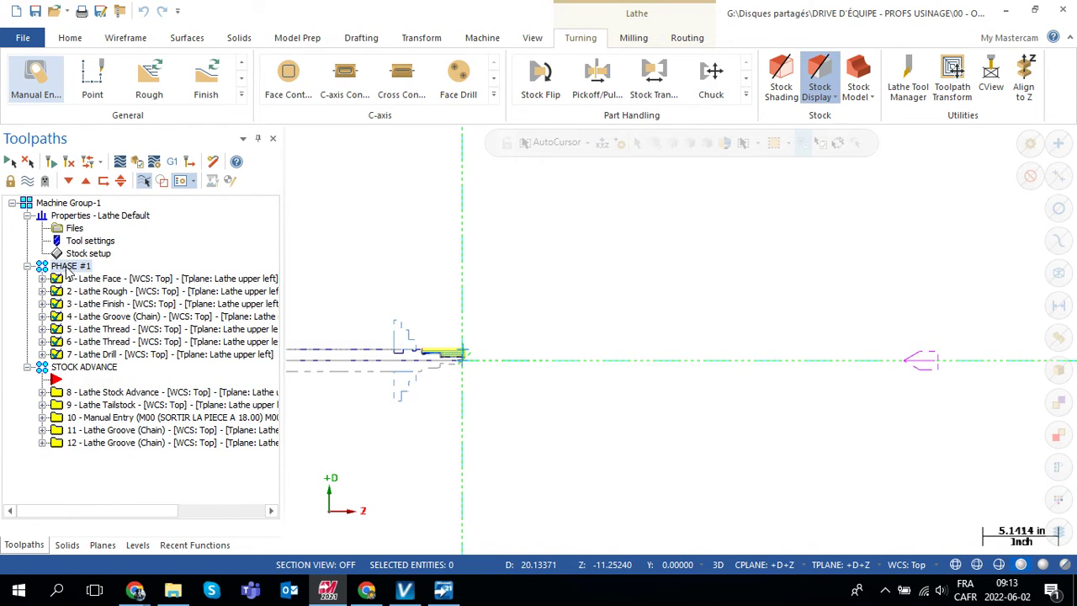
pyautogui.rightClick(66, 271)
pyautogui.moveTo(147, 185)
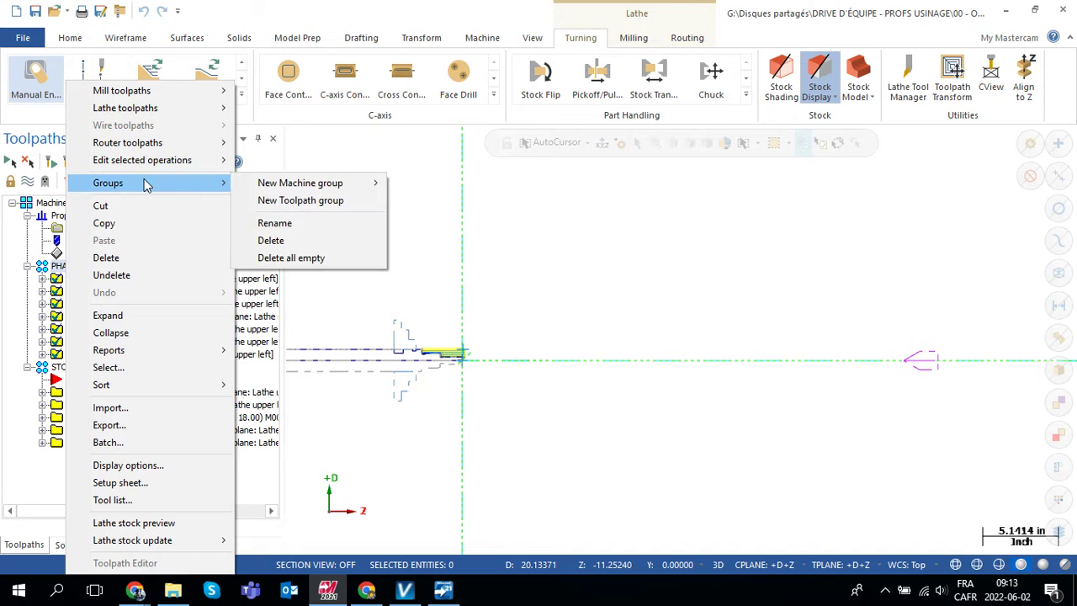
pyautogui.moveTo(148, 162)
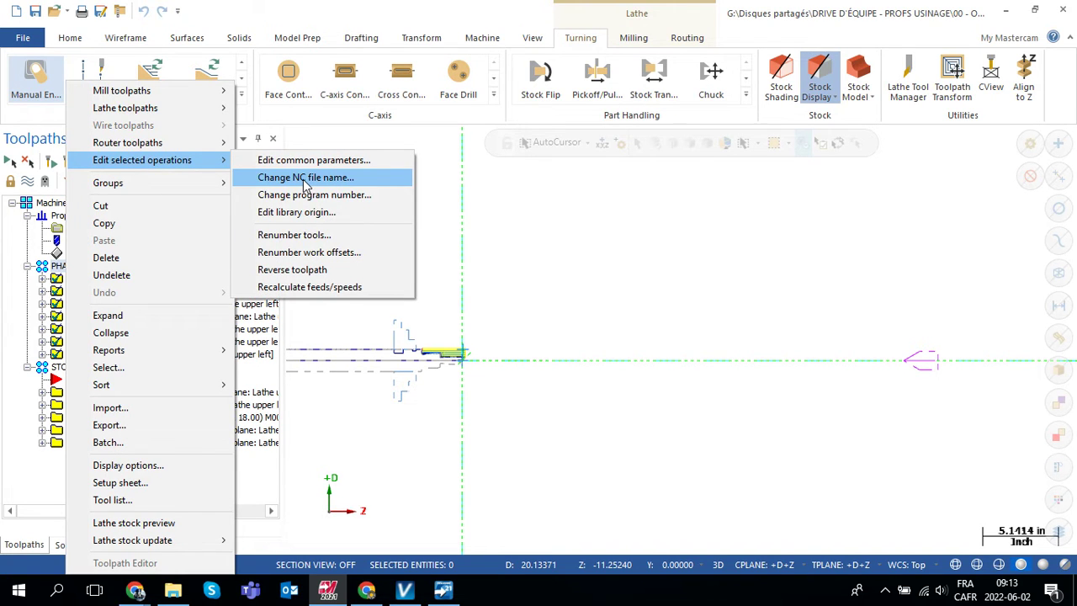
pyautogui.click(305, 177)
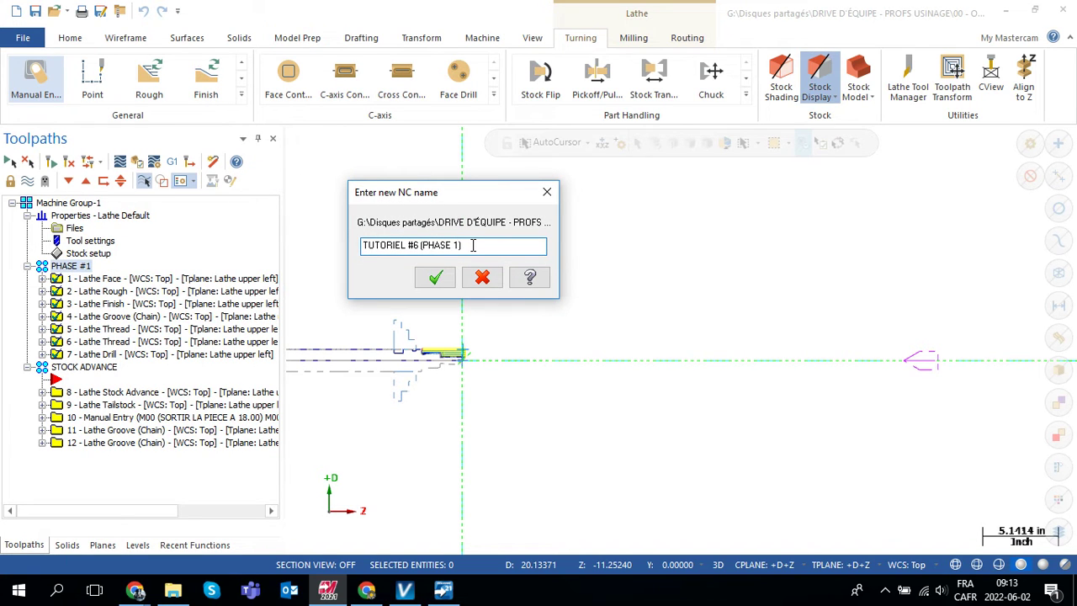
pyautogui.click(435, 277)
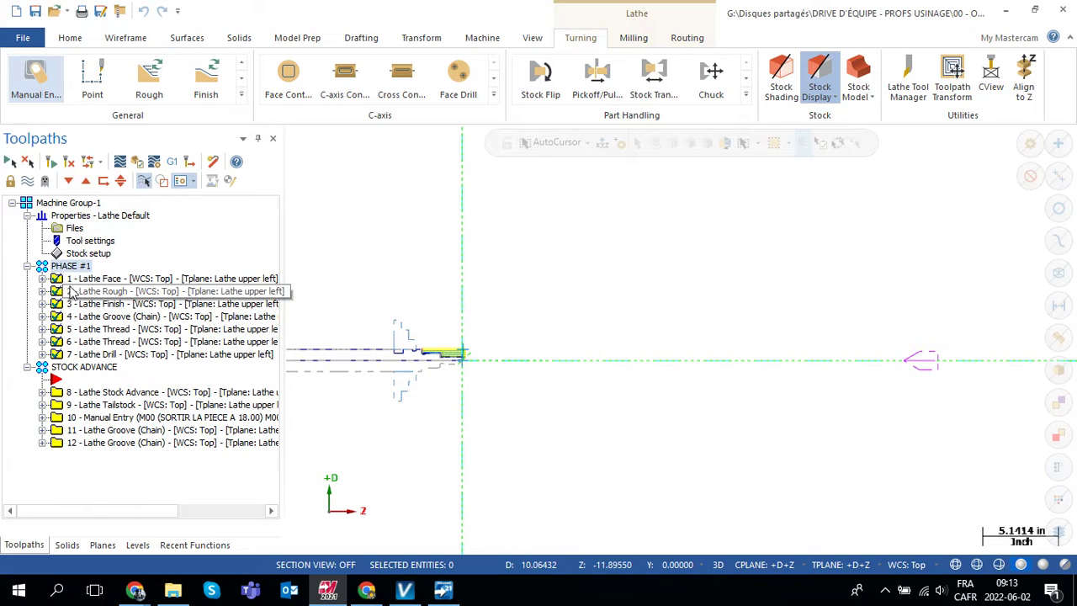
# Set the program number of the PHASE #1 operations to 6789 and regenerate their invalid toolpaths
pyautogui.rightClick(62, 270)
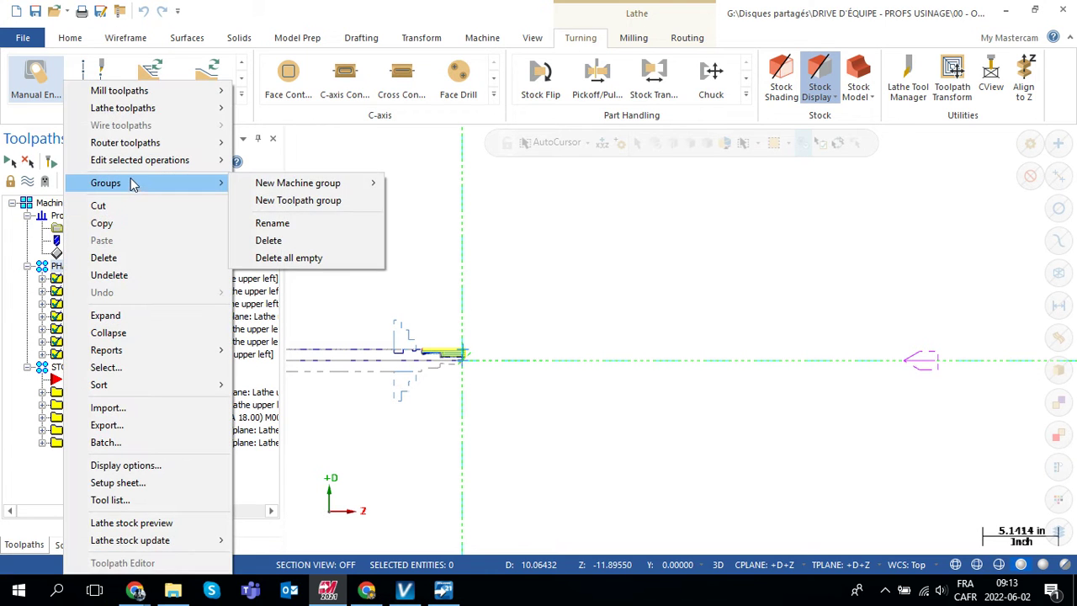
pyautogui.moveTo(139, 162)
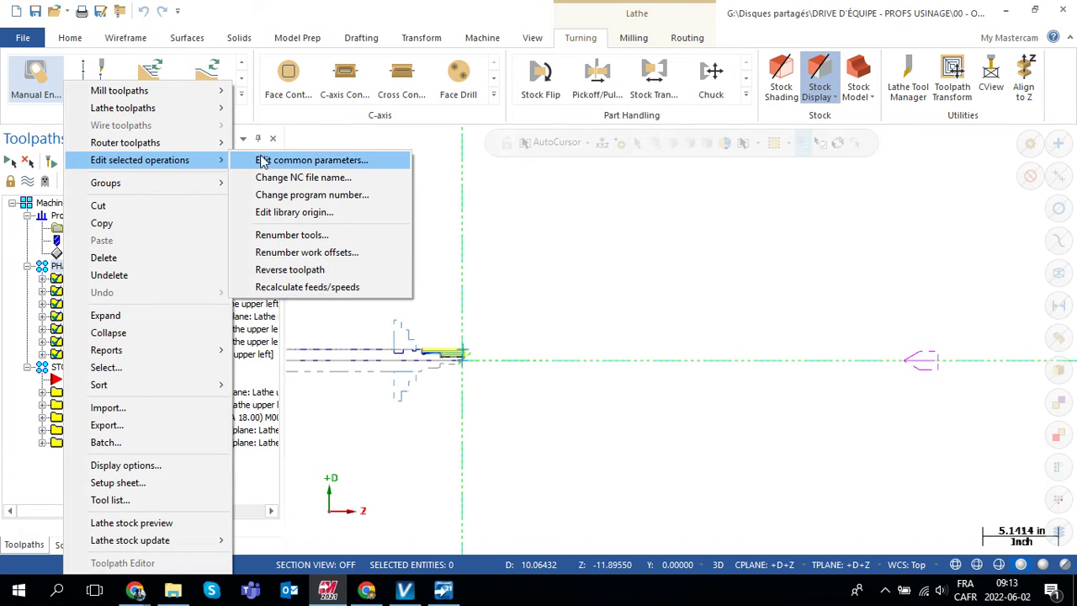
pyautogui.click(317, 195)
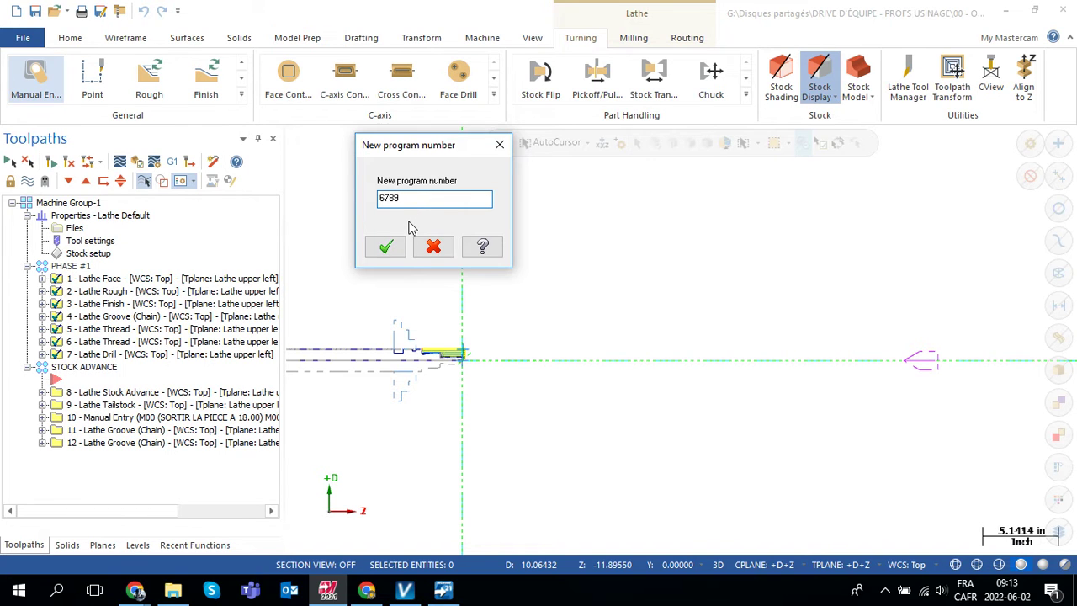
pyautogui.click(385, 246)
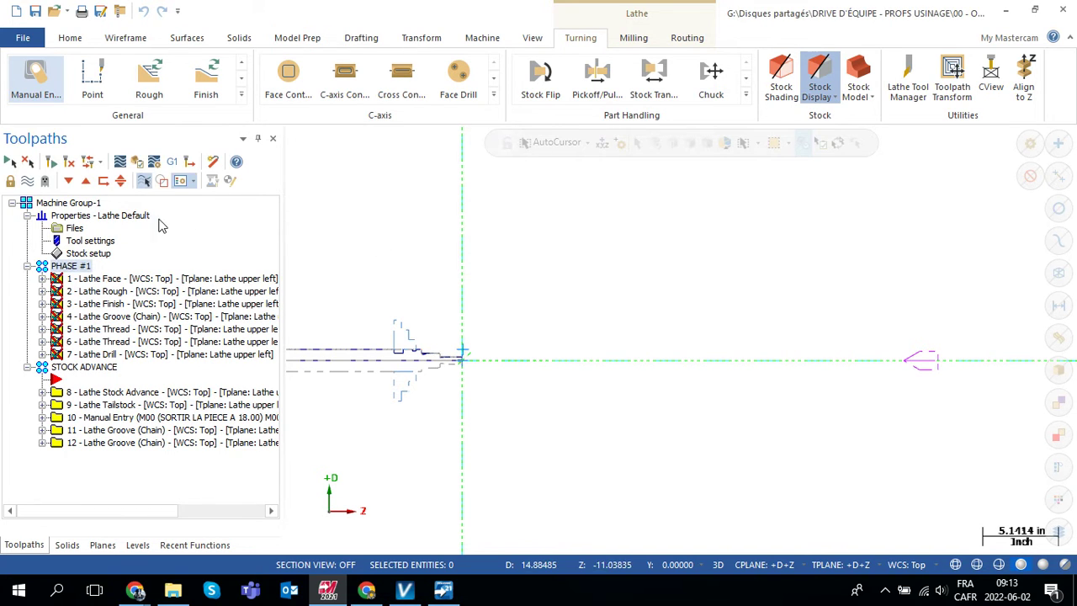
pyautogui.click(69, 161)
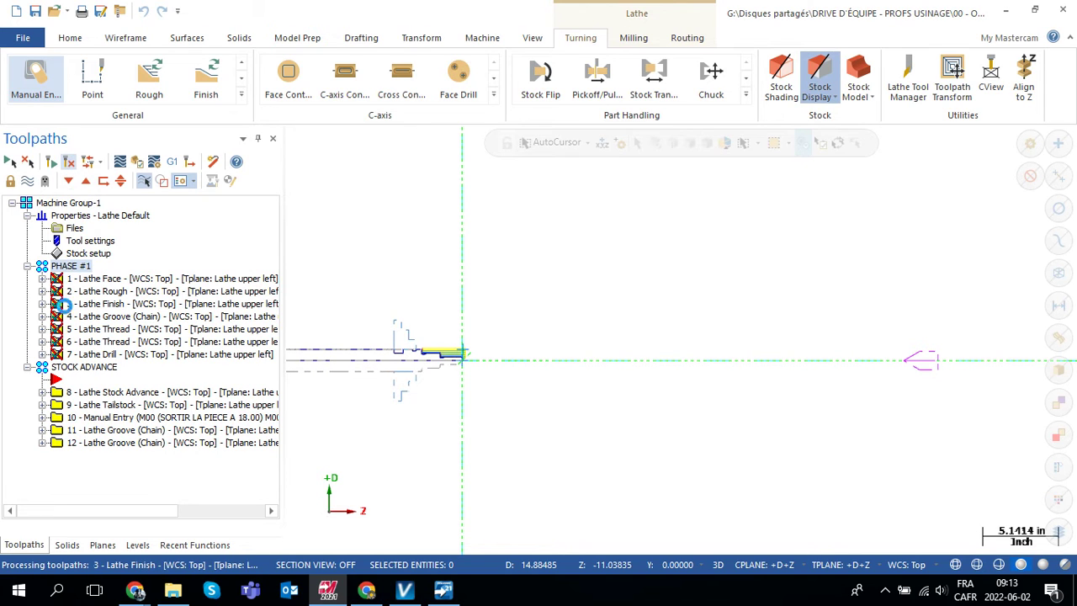
# Set the NC file name of all STOCK ADVANCE operations to TUTORIEL #6 (ADVANCE)
pyautogui.click(78, 368)
pyautogui.rightClick(77, 370)
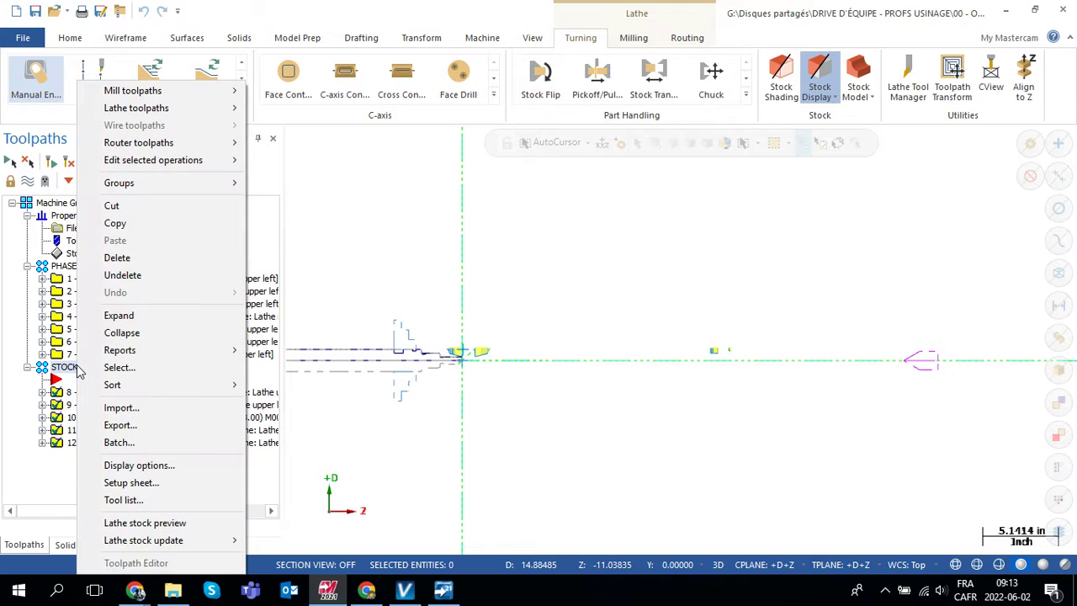
pyautogui.moveTo(157, 164)
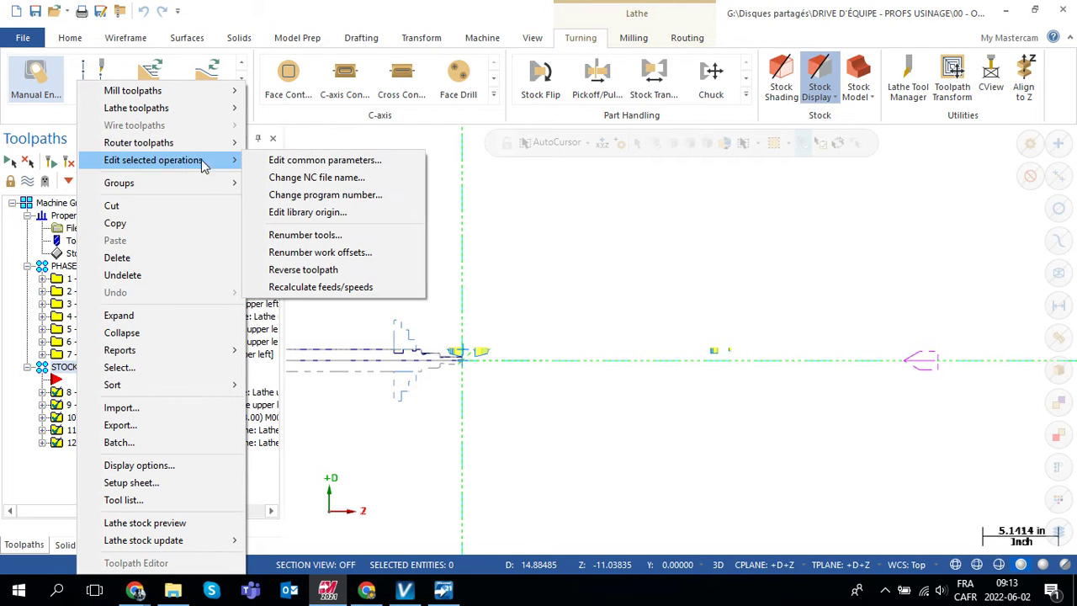
pyautogui.click(347, 177)
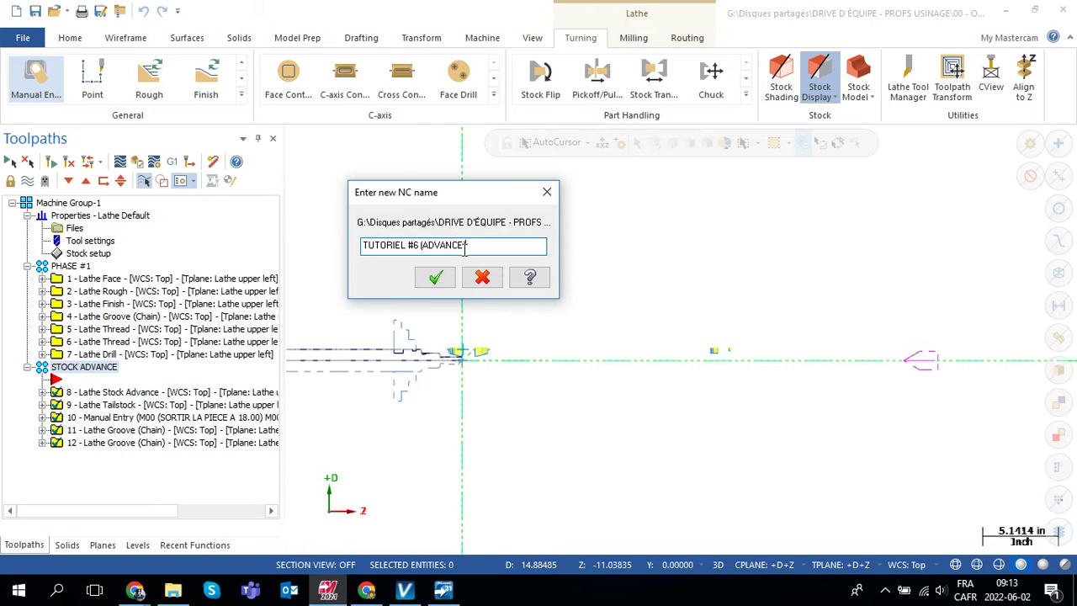
pyautogui.write(')')
pyautogui.click(434, 276)
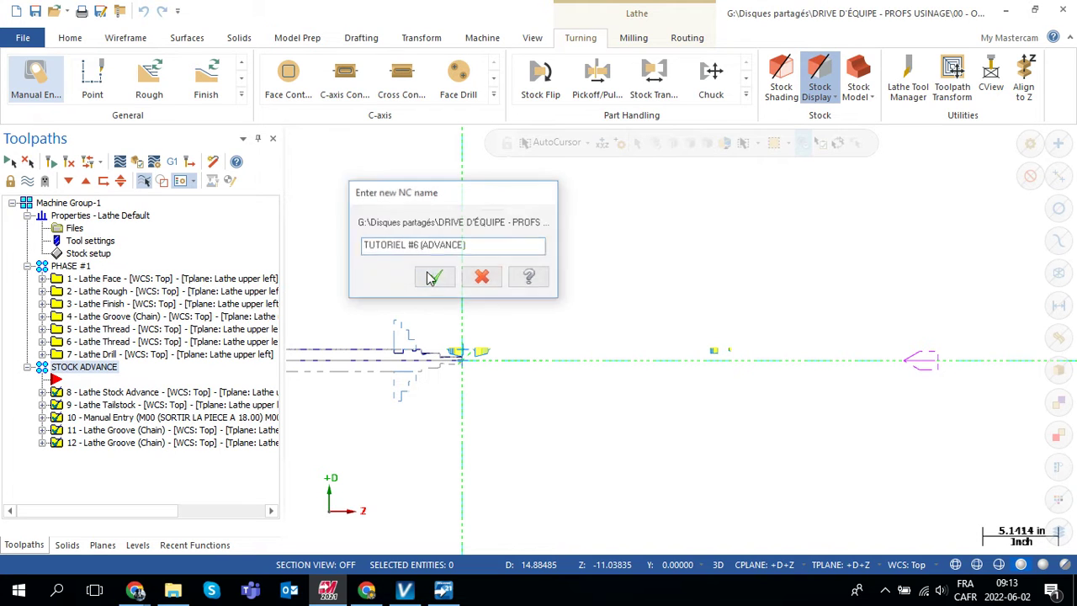
# Set the program number of the STOCK ADVANCE operations to 6790
pyautogui.rightClick(88, 378)
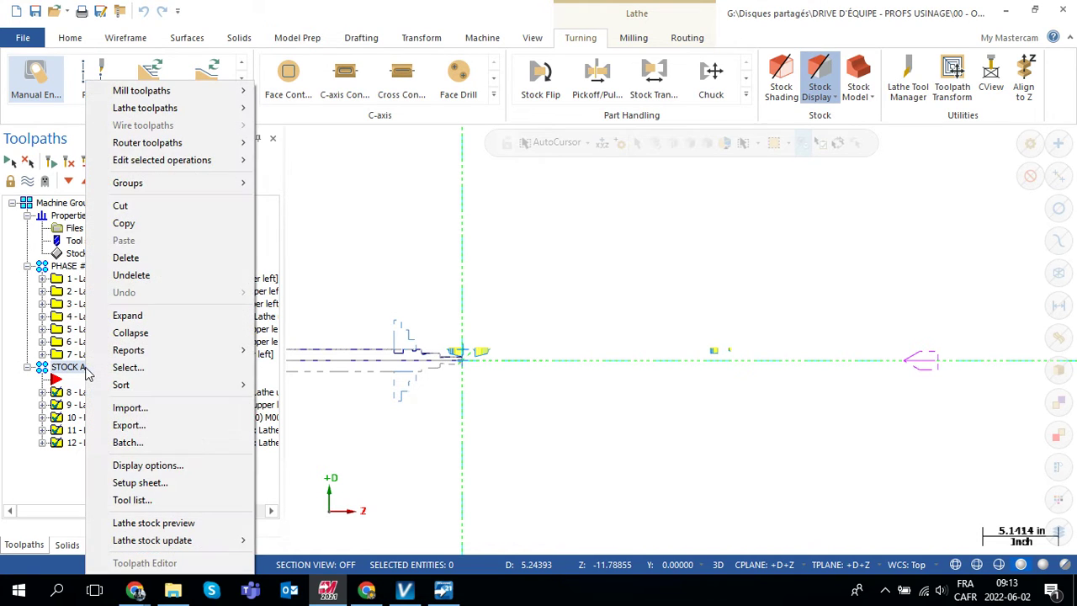
pyautogui.moveTo(187, 165)
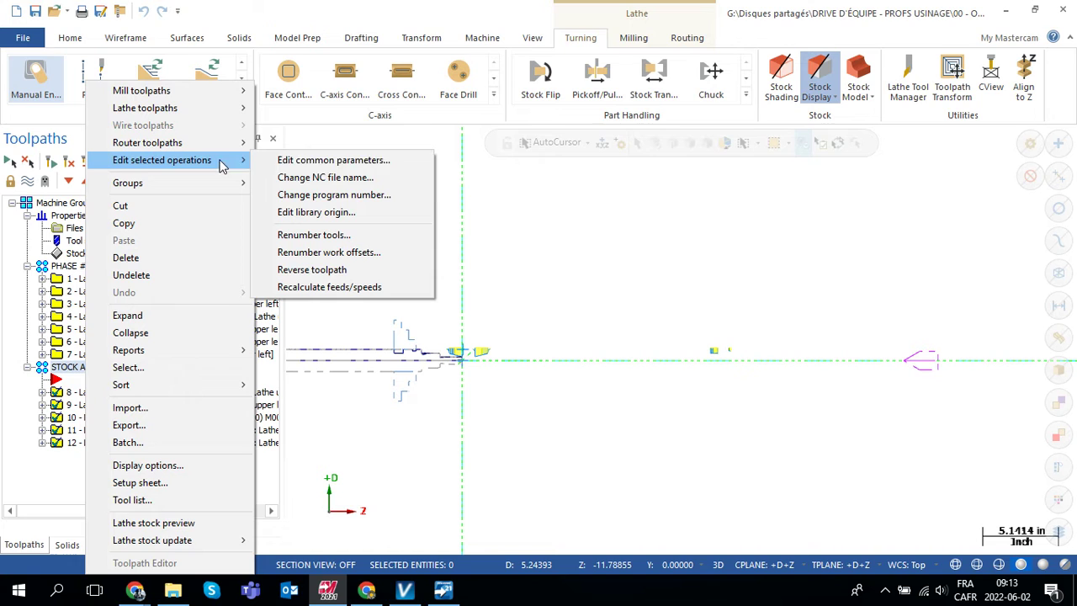
pyautogui.click(351, 198)
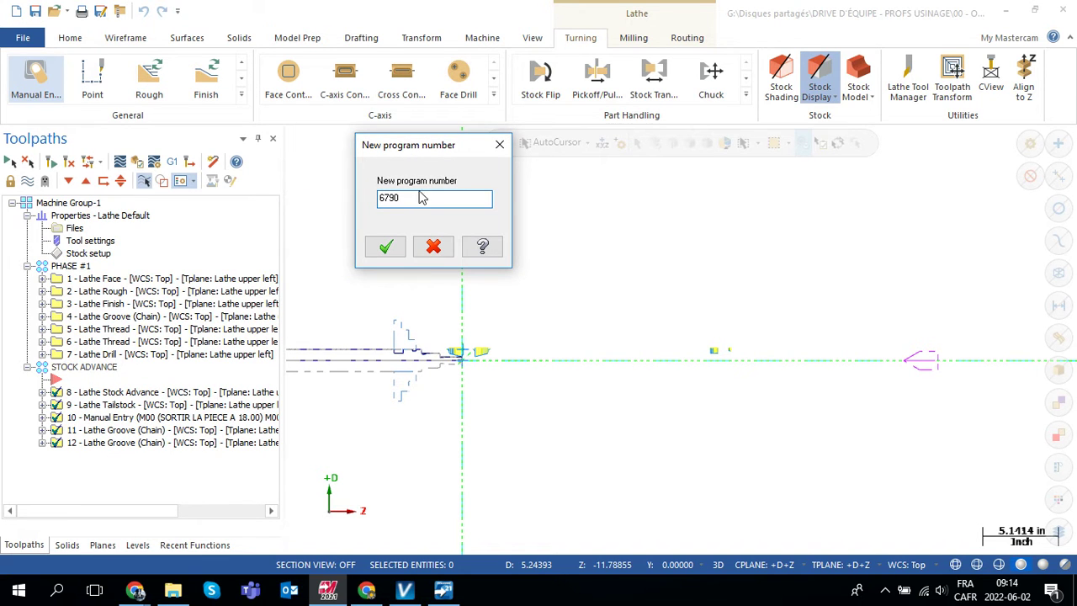
pyautogui.click(388, 246)
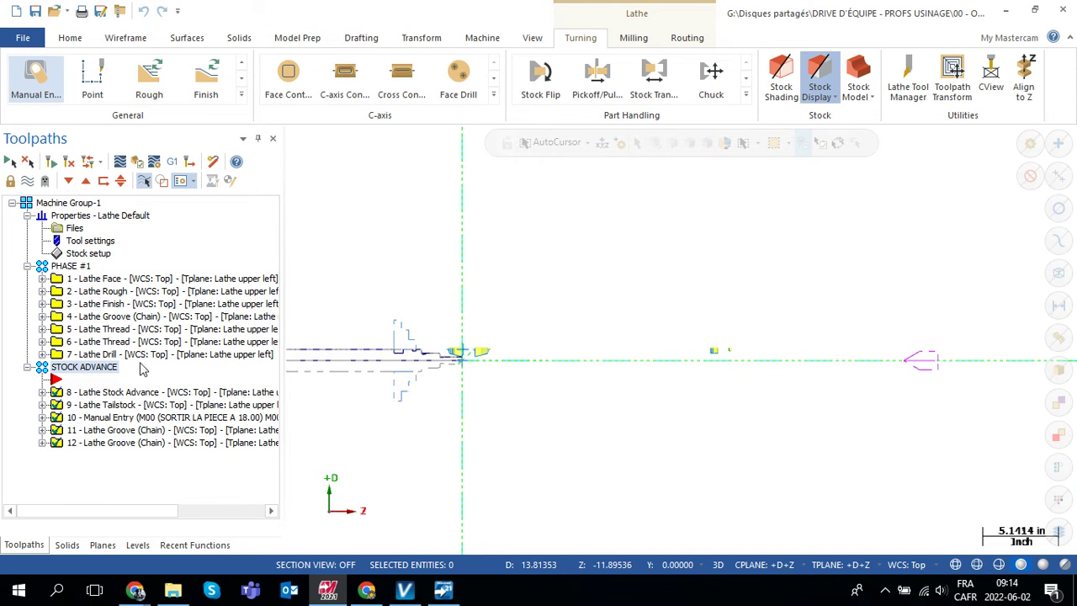
# Switch to File Explorer and delete the old TUTORIEL #6 (PHASE 1).NC and TUTORIEL #6 (ADVANCE).NC files from the TUTORIEL #6 (FR) folder
pyautogui.click(172, 591)
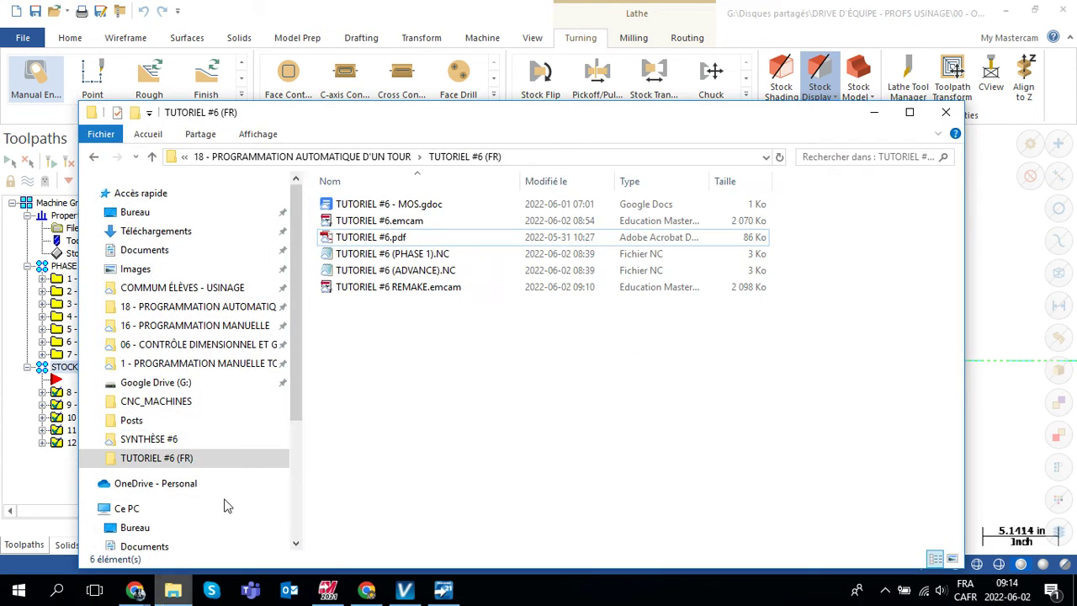
pyautogui.click(378, 254)
pyautogui.keyDown('shift'); pyautogui.click(381, 271); pyautogui.keyUp('shift')
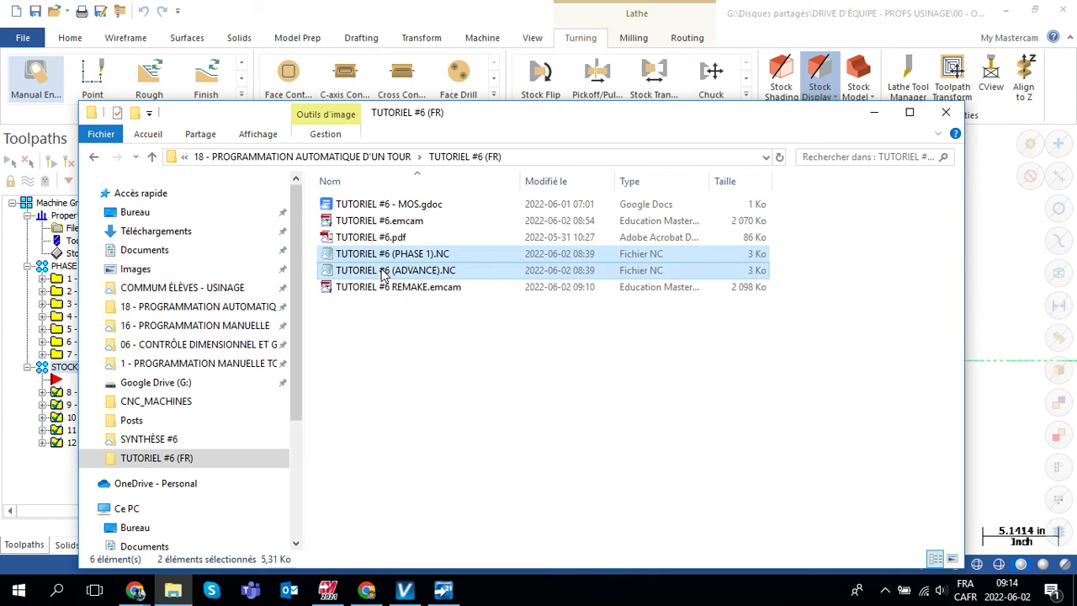
pyautogui.press('Delete')
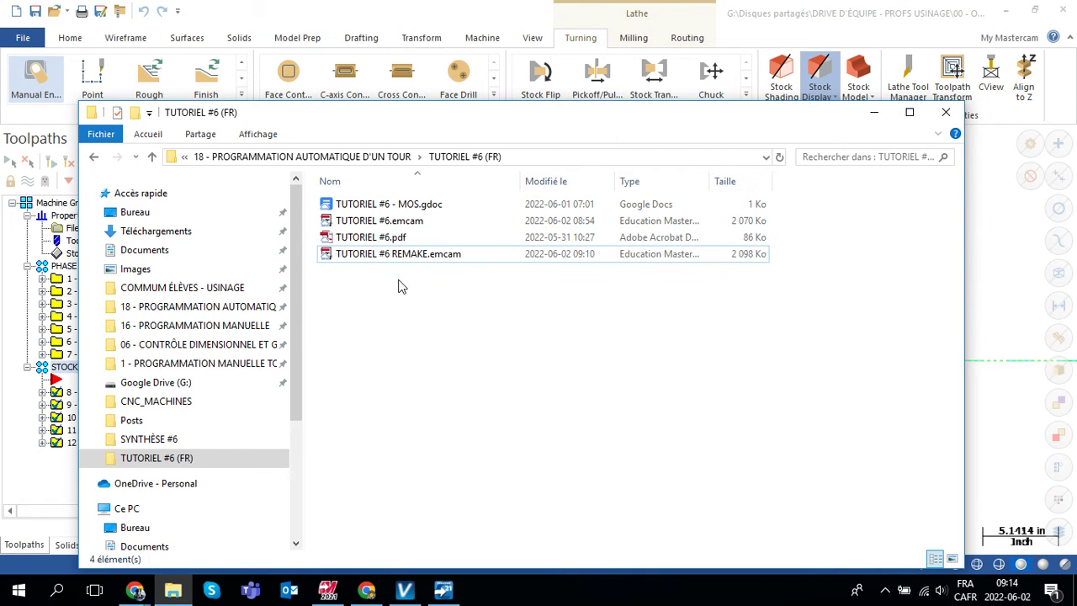
pyautogui.click(875, 112)
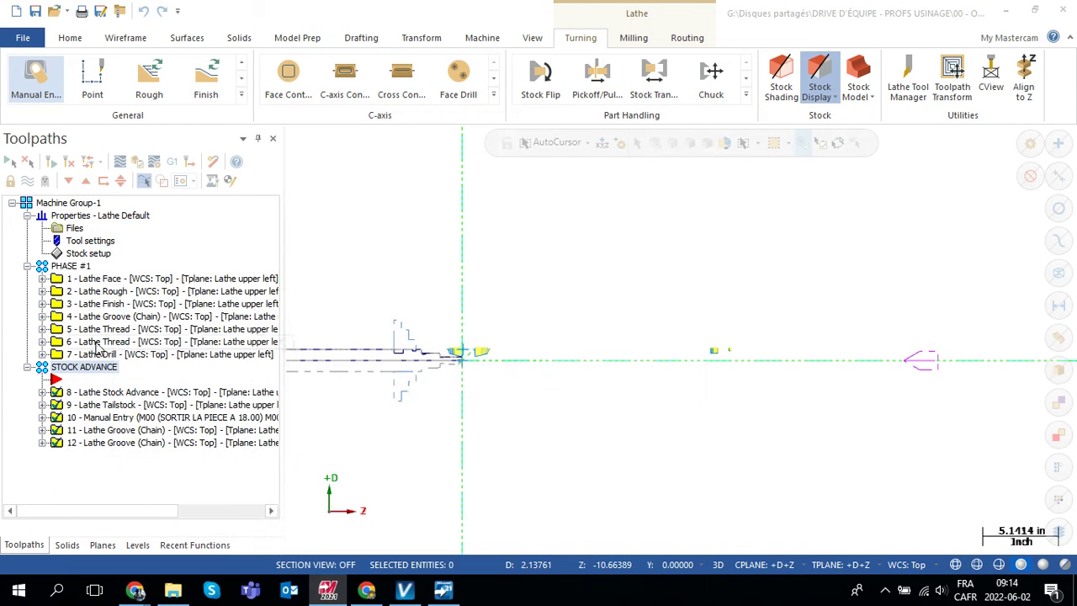
# Post all operations of Machine Group-1 from Mastercam, saving the code as TUTORIEL #6 (PHASE 1).NC and TUTORIEL #6 (ADVANCE).NC
pyautogui.click(73, 205)
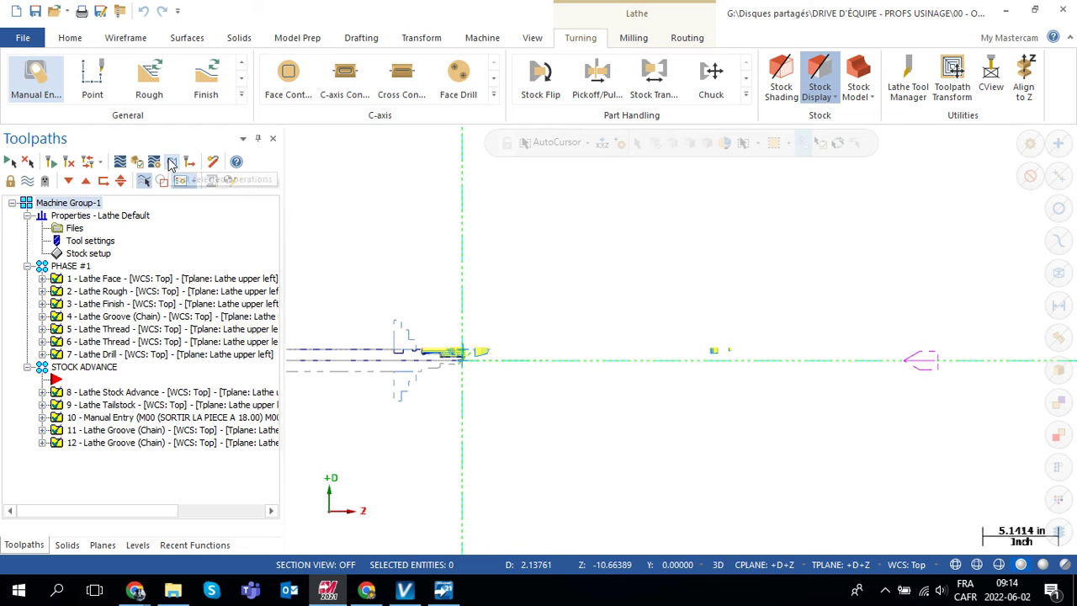
pyautogui.click(172, 162)
pyautogui.click(384, 478)
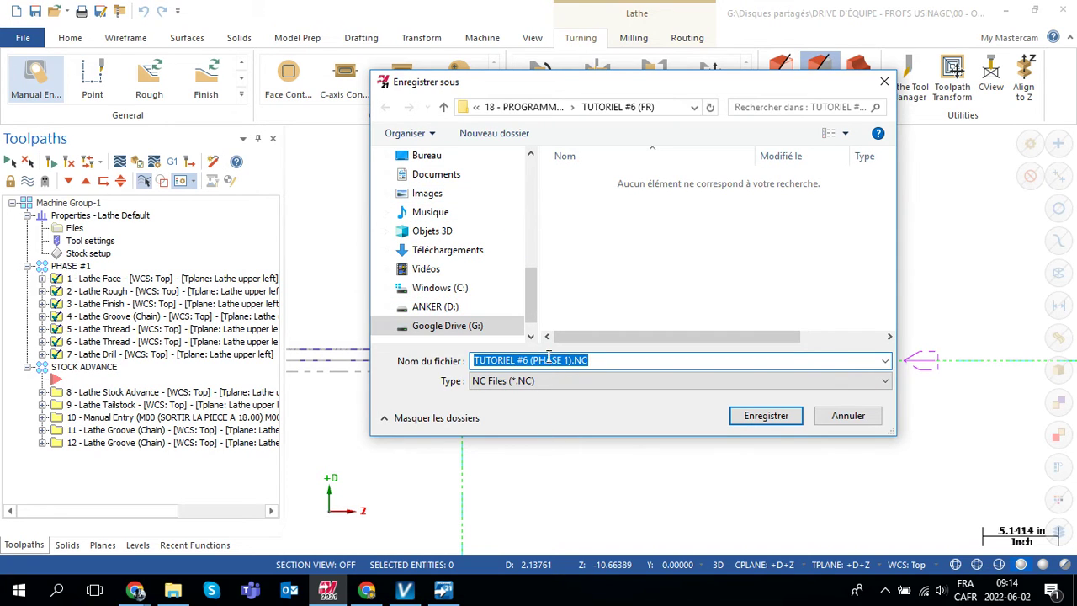
pyautogui.click(766, 414)
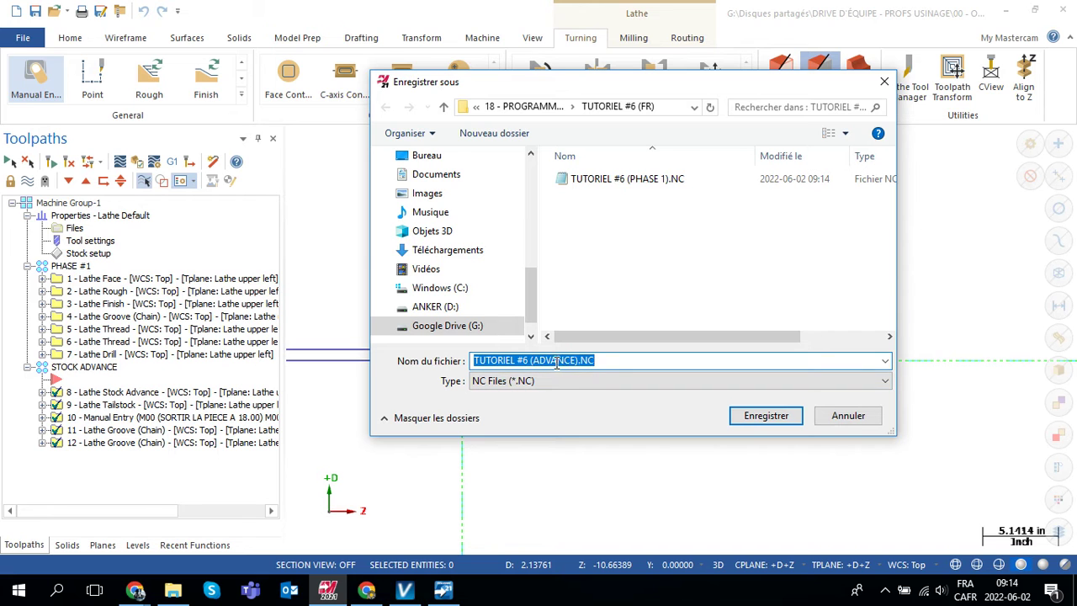
pyautogui.click(766, 416)
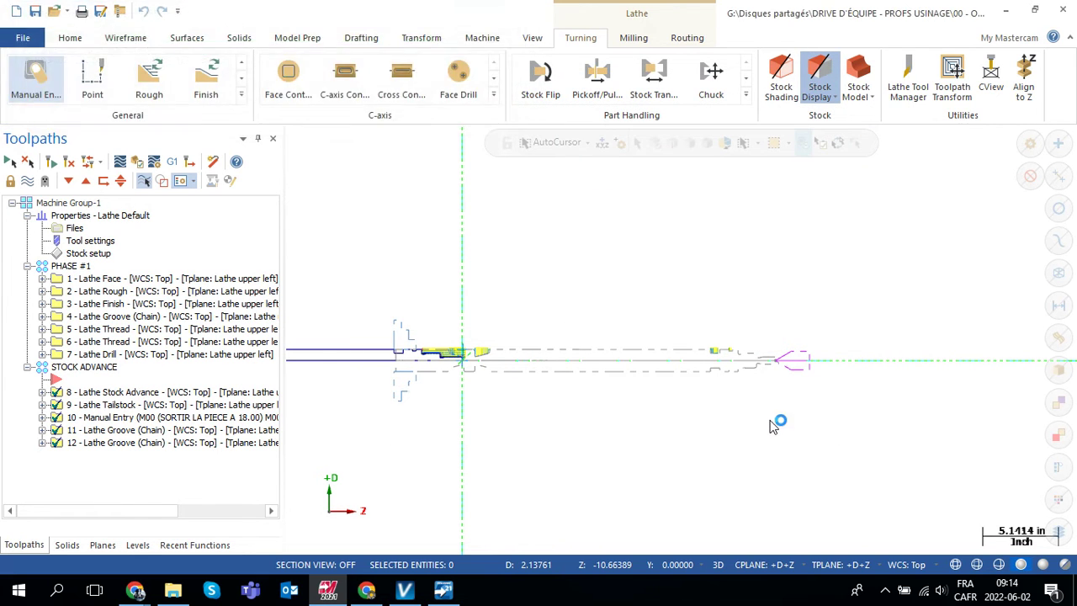
# Switch to Code Expert and review both posted NC files from start to end, including their program numbers and the M00 stop lines
pyautogui.click(438, 601)
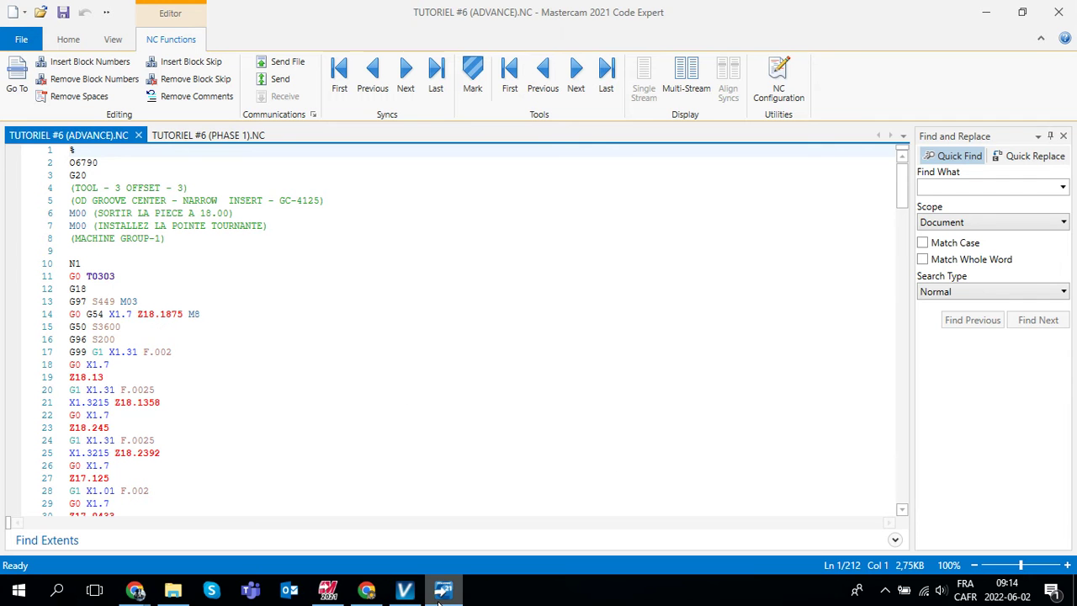
pyautogui.click(209, 135)
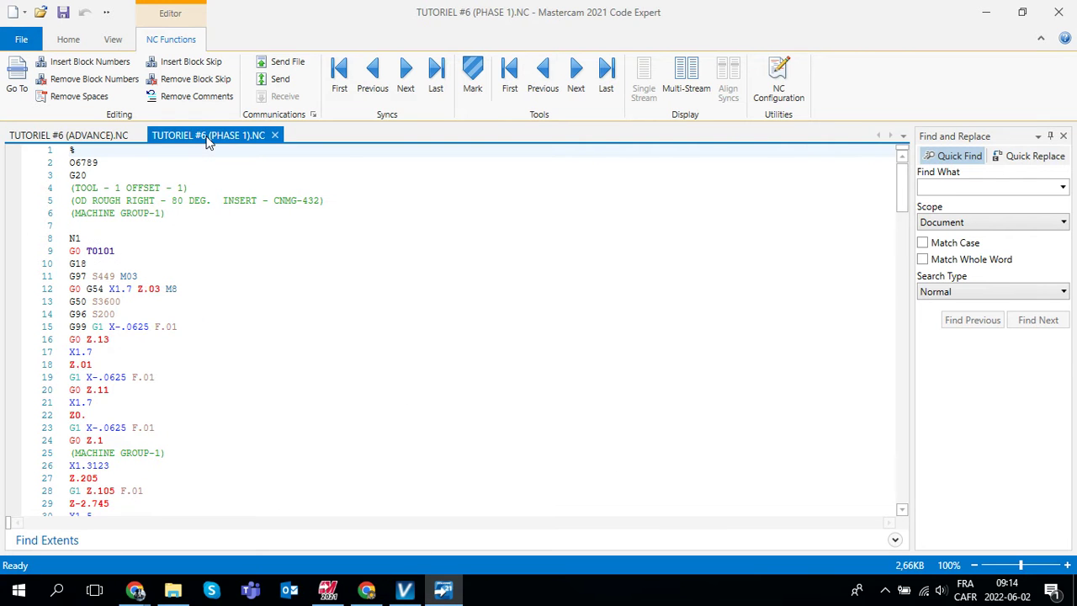
pyautogui.moveTo(76, 162); pyautogui.dragTo(101, 162)
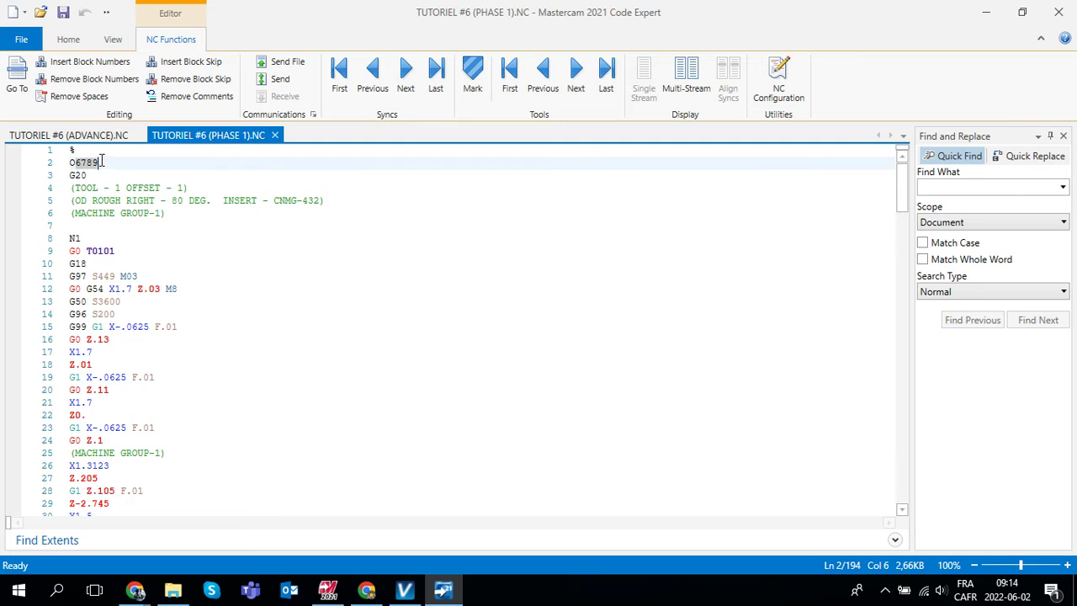
pyautogui.scroll(-20, 159, 286)
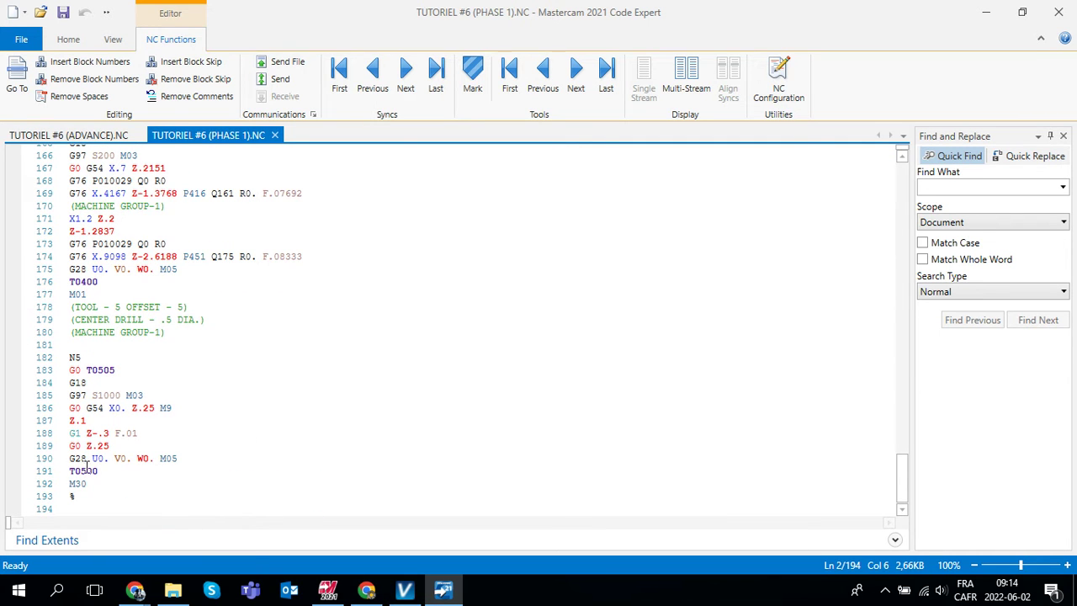
pyautogui.click(90, 135)
pyautogui.moveTo(79, 158); pyautogui.dragTo(98, 160)
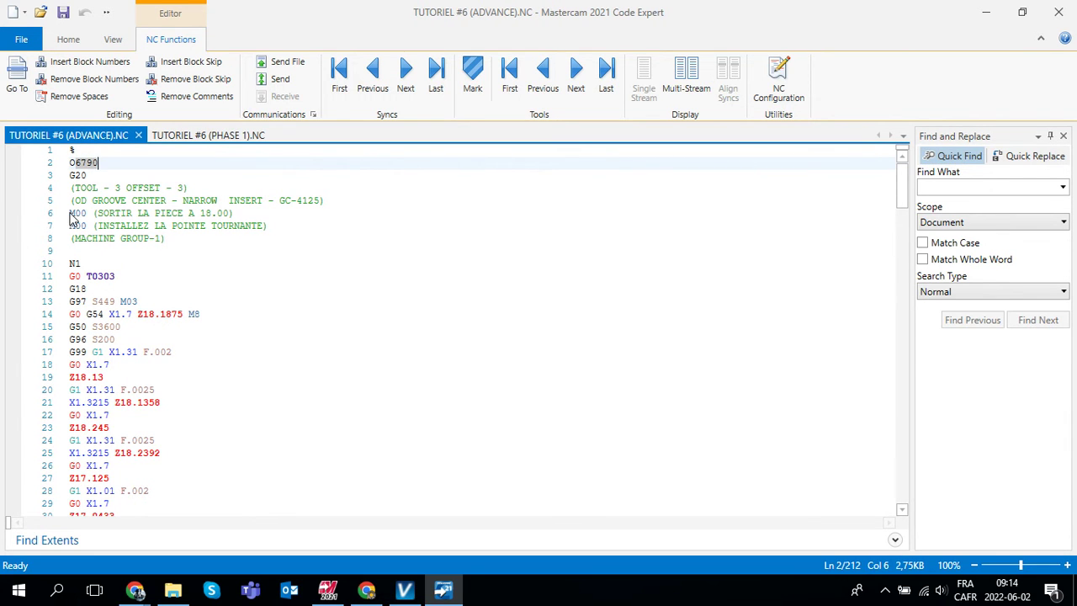
pyautogui.moveTo(71, 215); pyautogui.dragTo(281, 228)
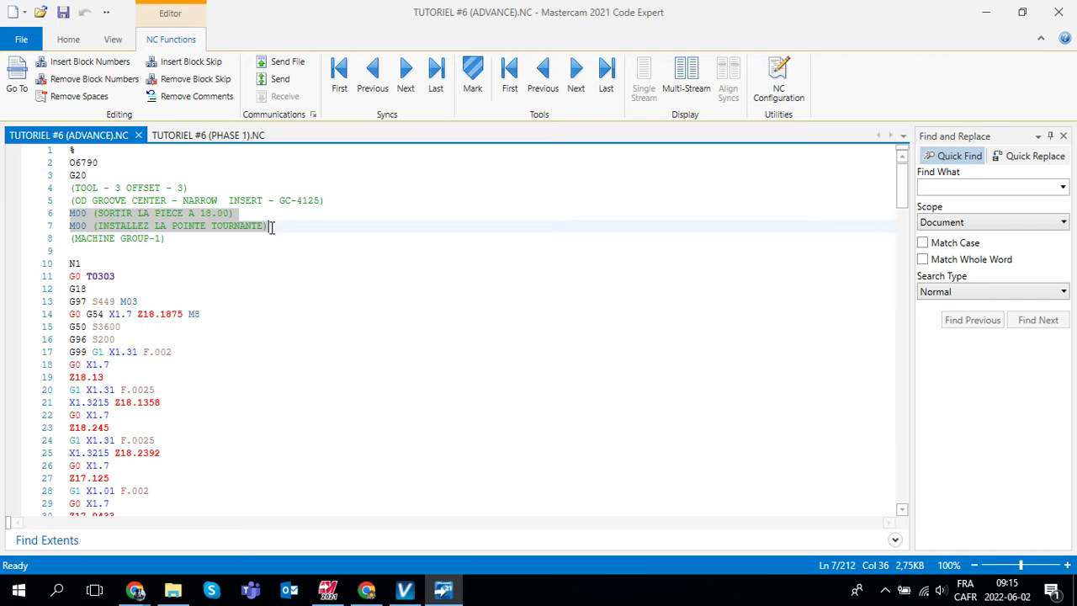
pyautogui.scroll(-20, 101, 312)
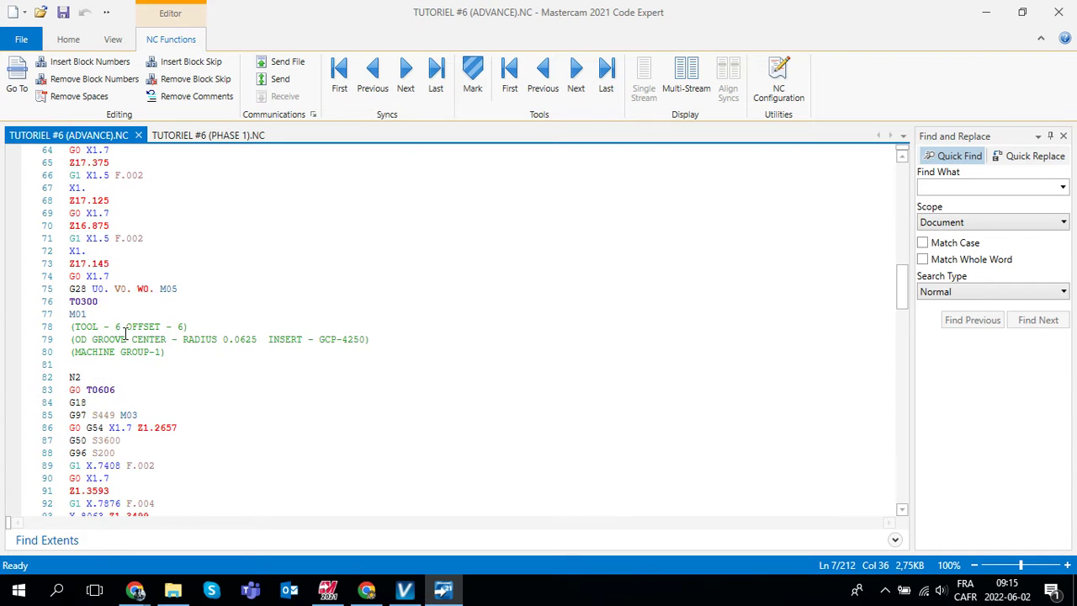
pyautogui.scroll(-20, 124, 206)
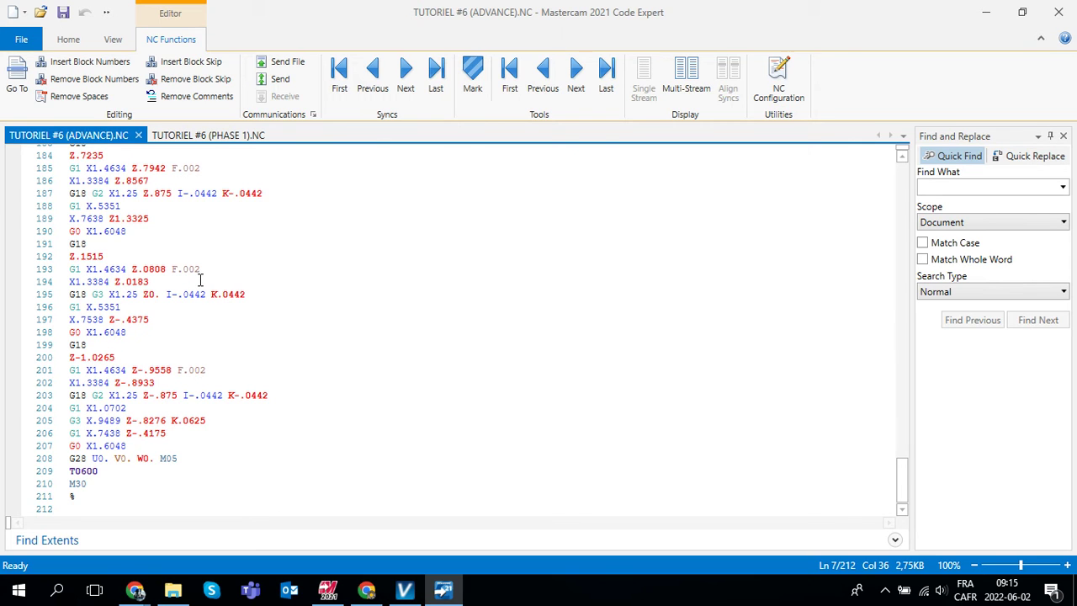
# Switch to VERICUT and add TUTORIEL #6 (PHASE 1).NC from the TUTORIEL #6 (FR) folder as the NC program of the PHASE #1 setup
pyautogui.click(403, 592)
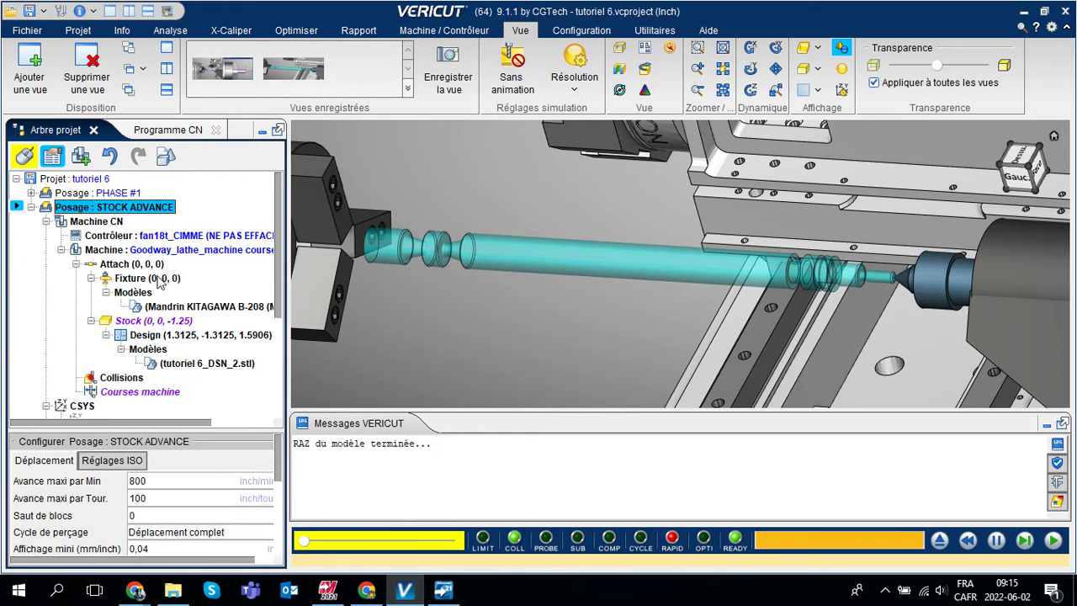
pyautogui.click(31, 192)
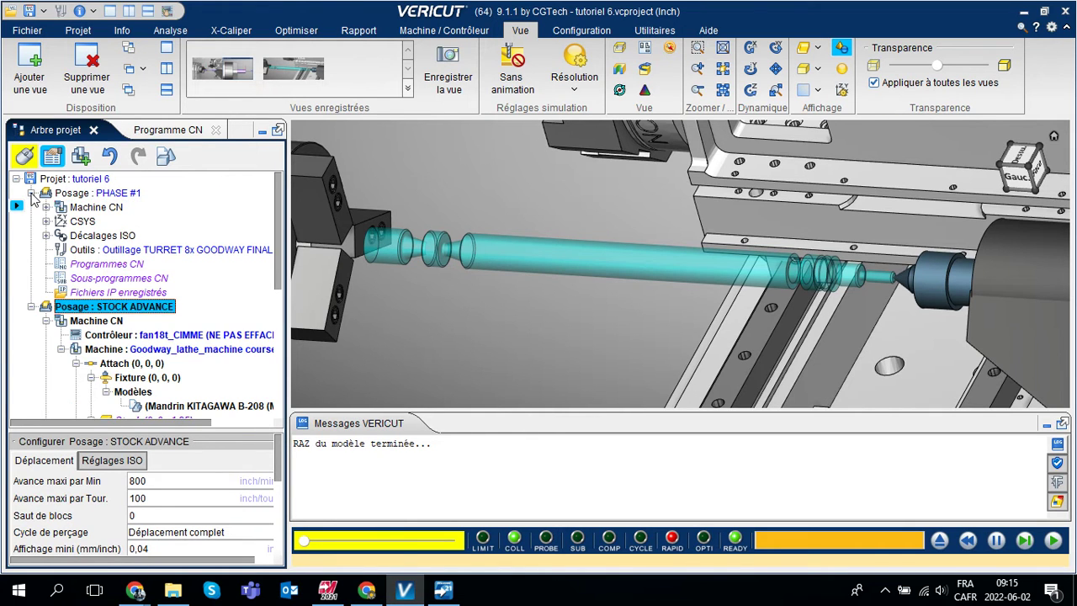
pyautogui.doubleClick(111, 268)
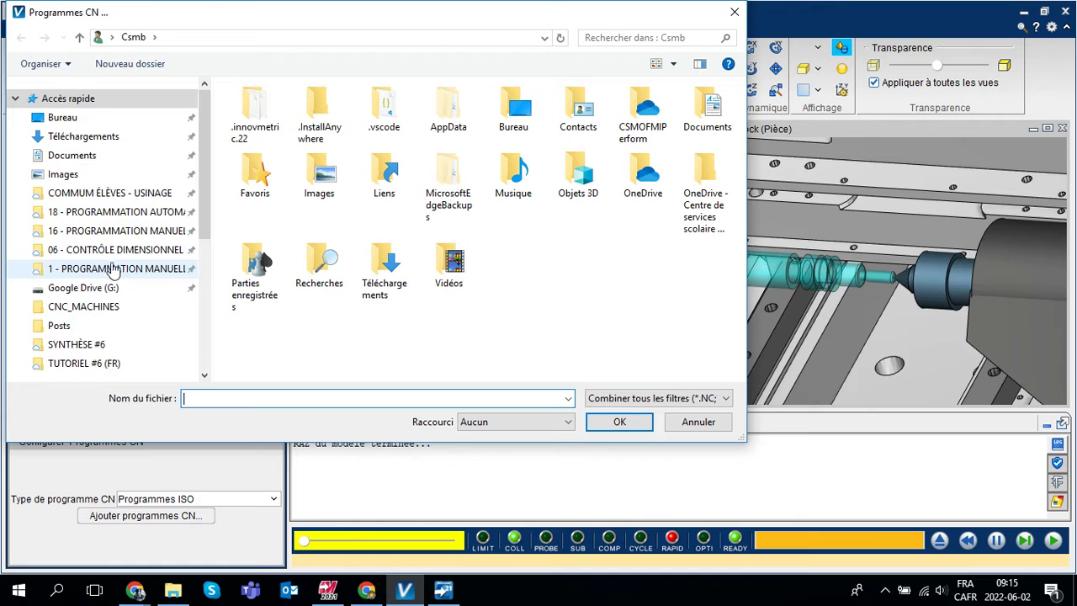
pyautogui.click(81, 364)
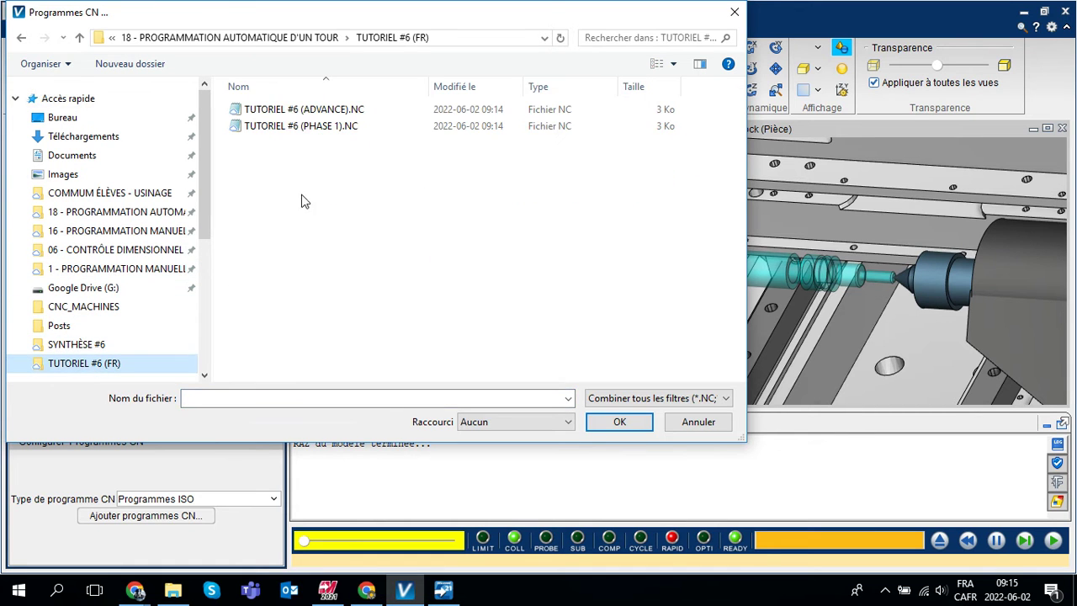
pyautogui.click(310, 128)
pyautogui.click(620, 421)
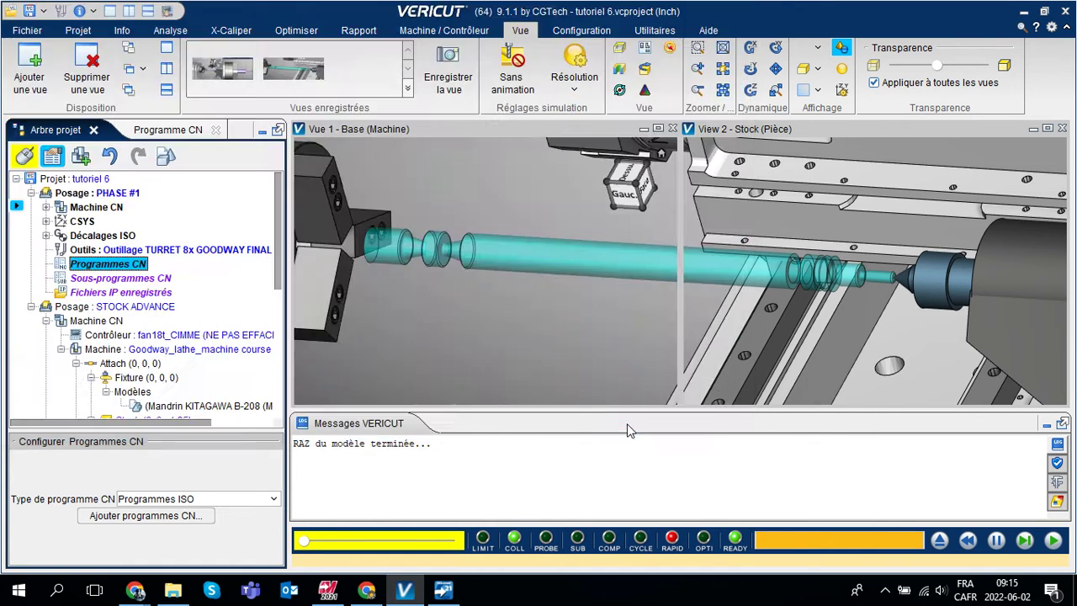
pyautogui.click(538, 337)
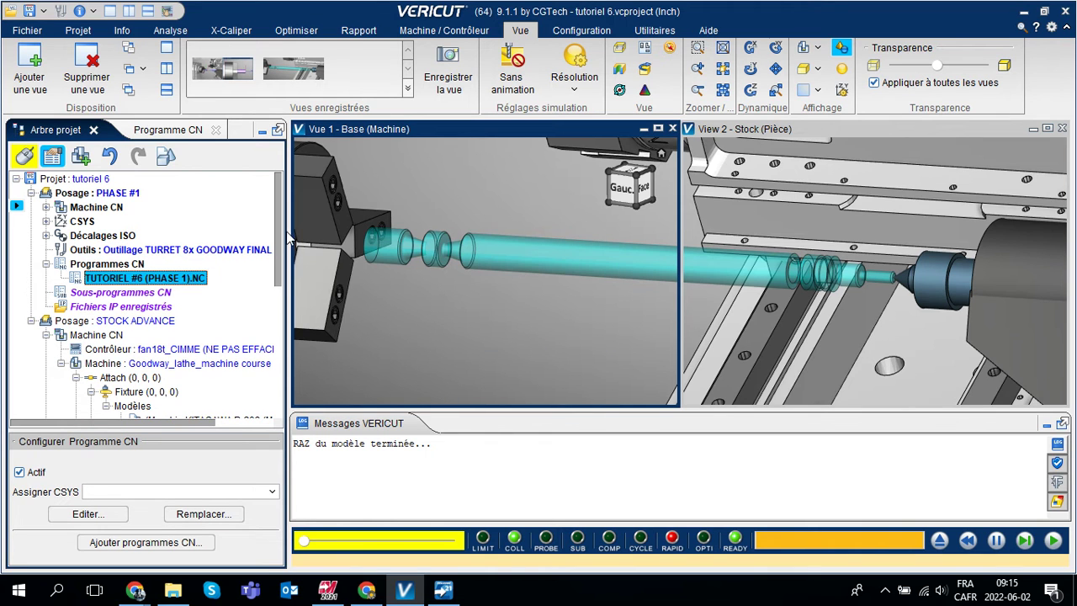
# Add TUTORIEL #6 (ADVANCE).NC from the TUTORIEL #6 (FR) folder as the NC program of the STOCK ADVANCE setup
pyautogui.scroll(-4, 291, 279)
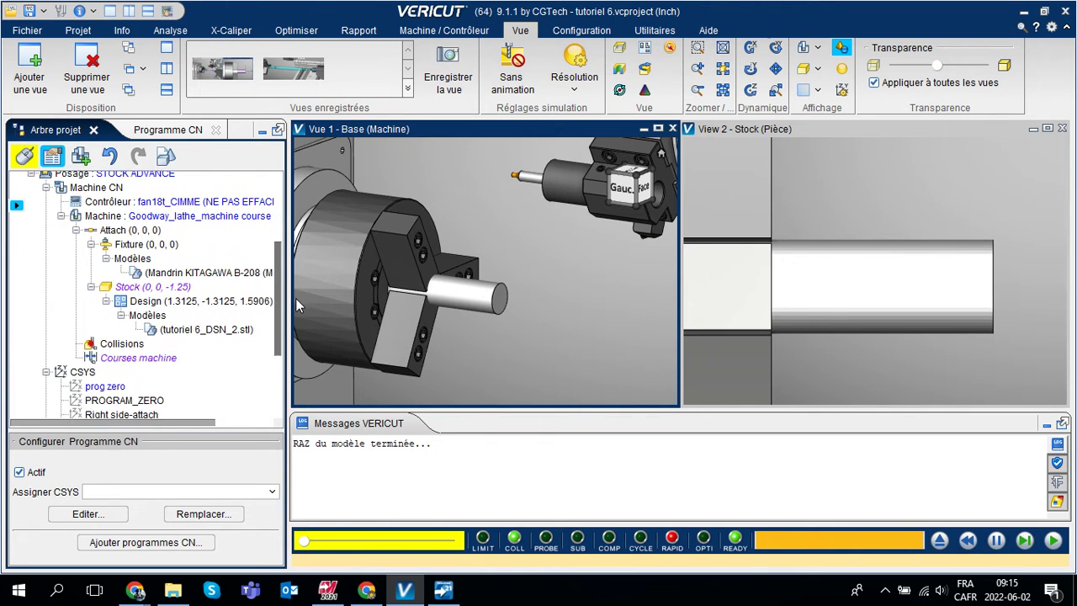
pyautogui.scroll(-2, 295, 298)
pyautogui.scroll(3, 300, 301)
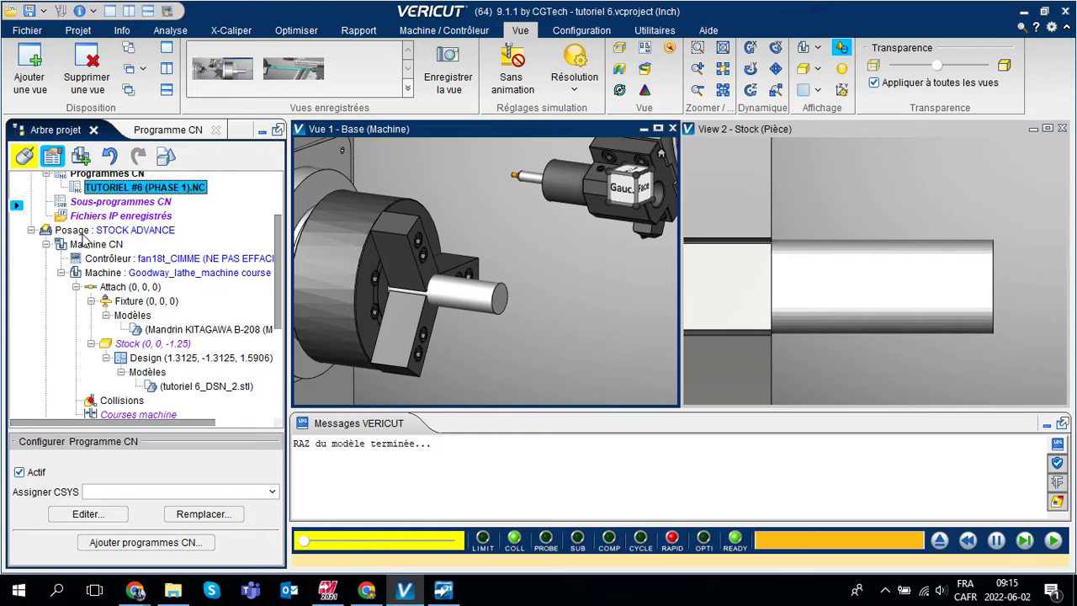
pyautogui.click(81, 234)
pyautogui.scroll(-2, 280, 292)
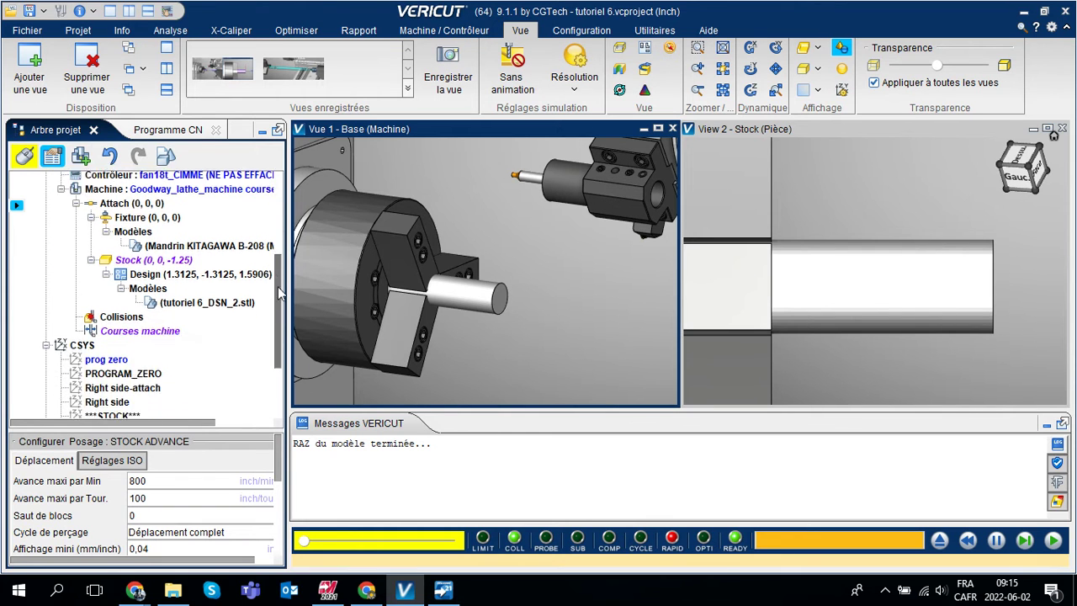
pyautogui.scroll(-4, 280, 292)
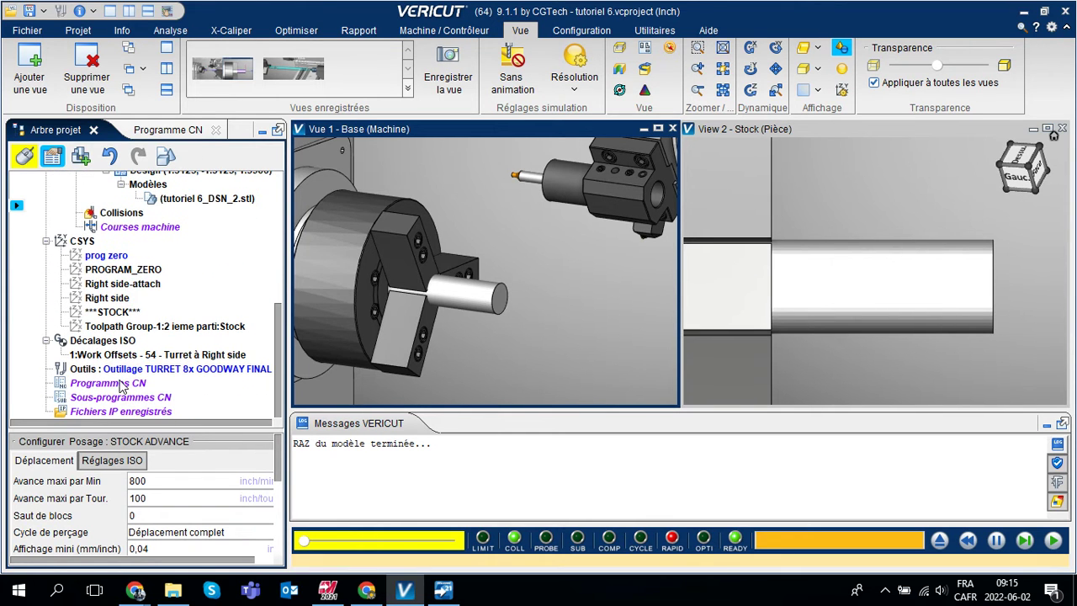
pyautogui.doubleClick(108, 385)
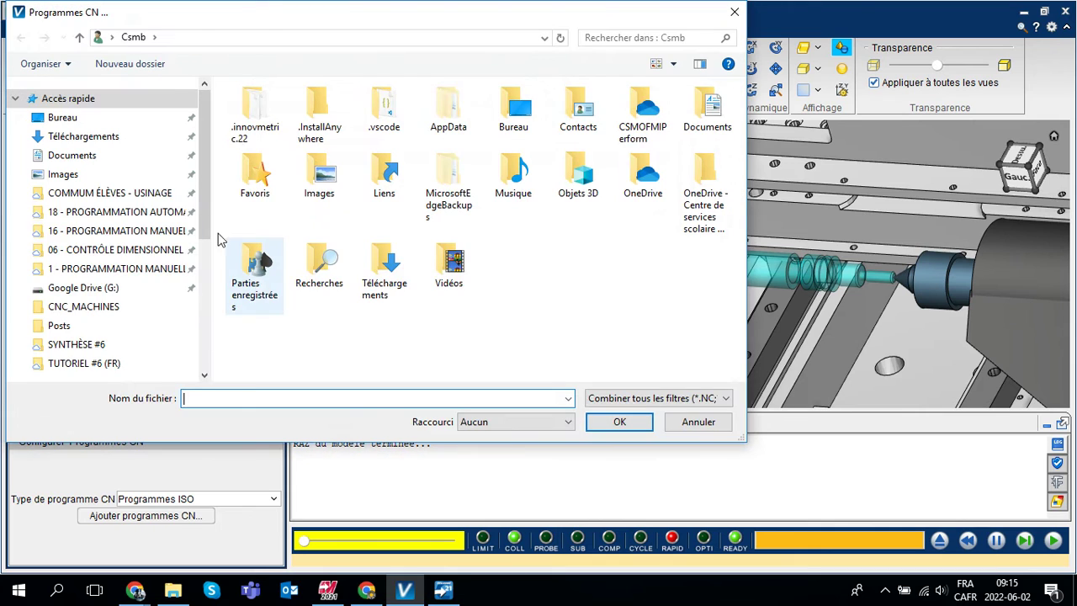
pyautogui.click(84, 363)
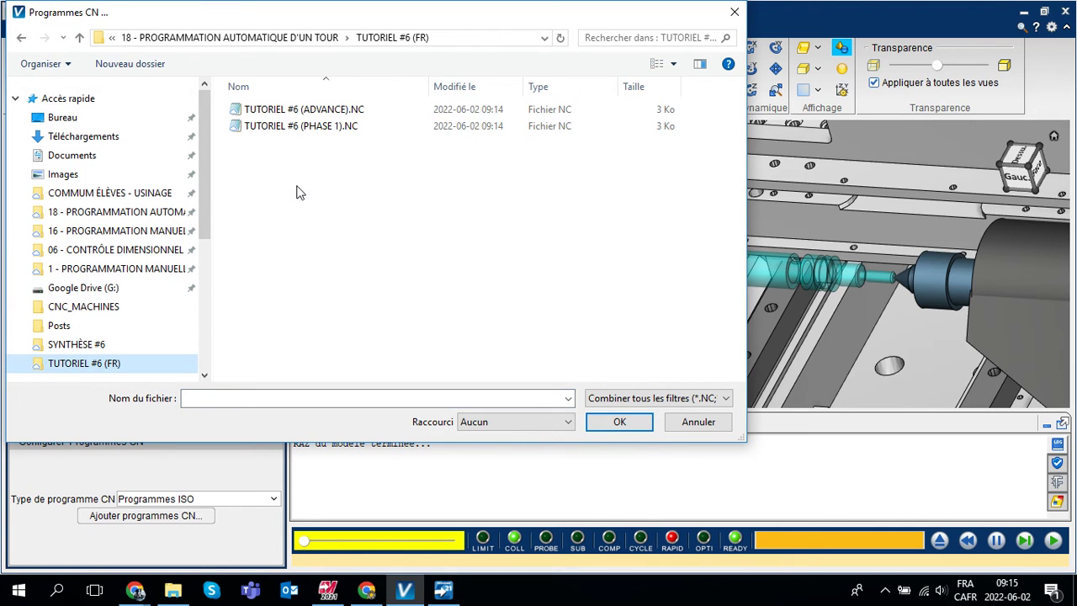
pyautogui.click(320, 116)
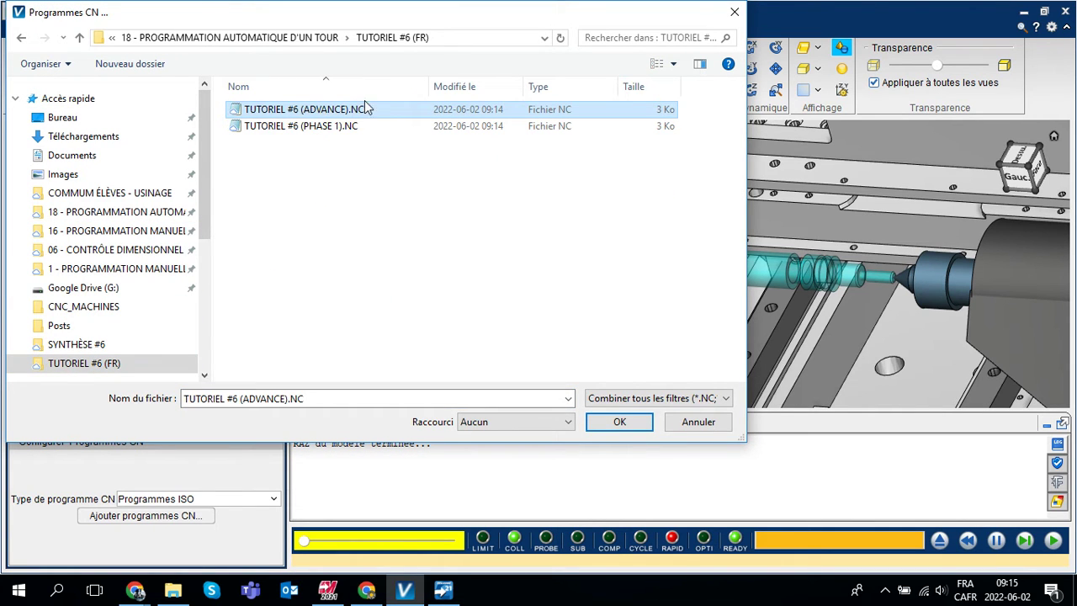
pyautogui.click(619, 424)
pyautogui.click(533, 339)
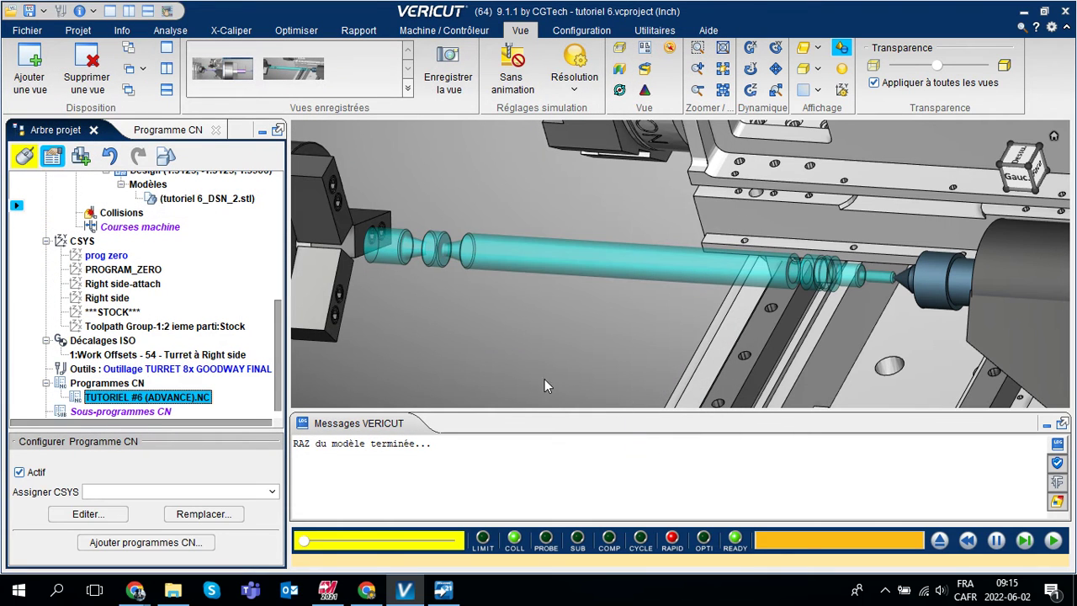
# Reset the model and collapse the Machine CN, CSYS, Décalages ISO and Programmes CN branches of the STOCK ADVANCE setup
pyautogui.click(940, 541)
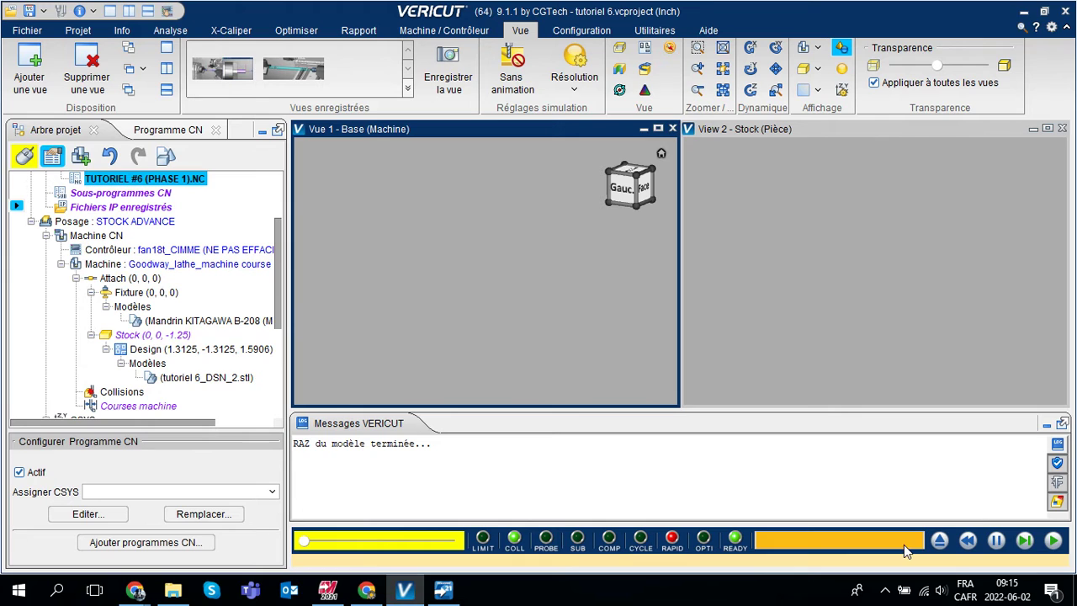
pyautogui.click(47, 236)
pyautogui.click(46, 250)
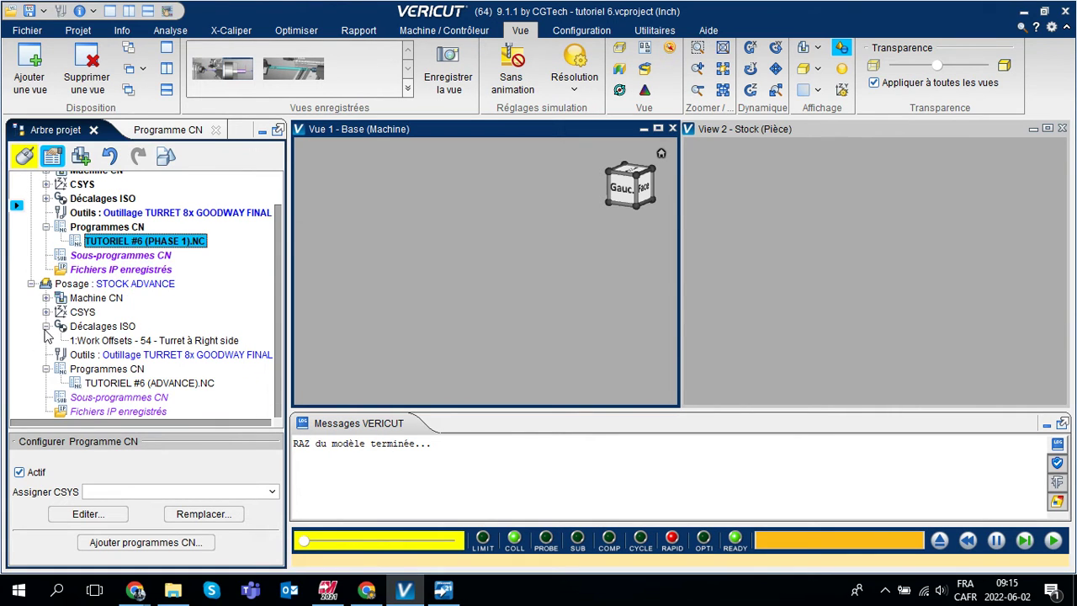
pyautogui.click(46, 328)
pyautogui.click(46, 370)
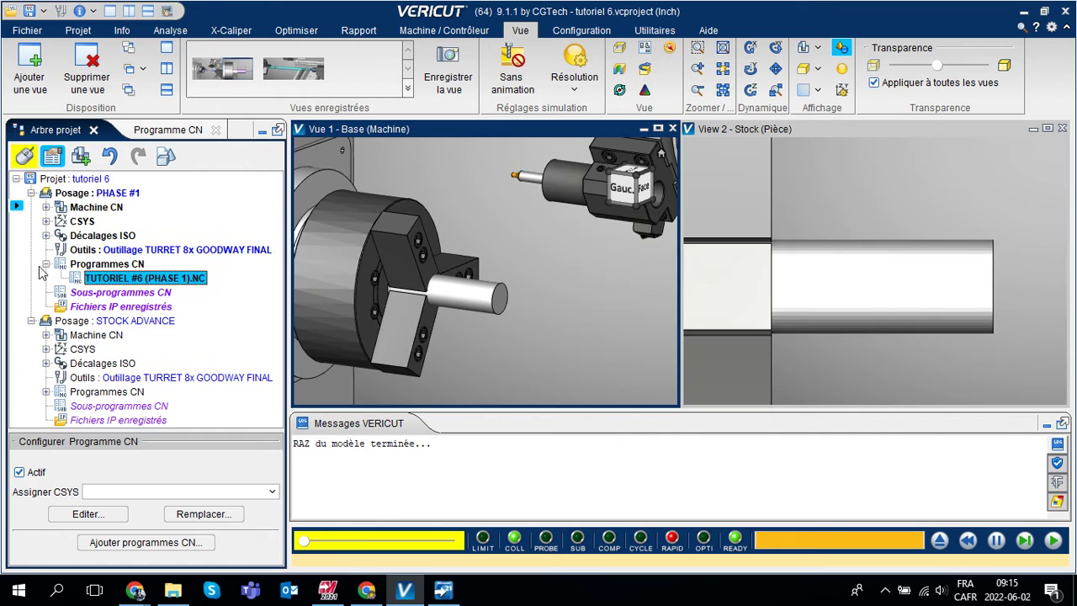
# Start the continuous simulation of the project from the PHASE #1 setup
pyautogui.click(1053, 541)
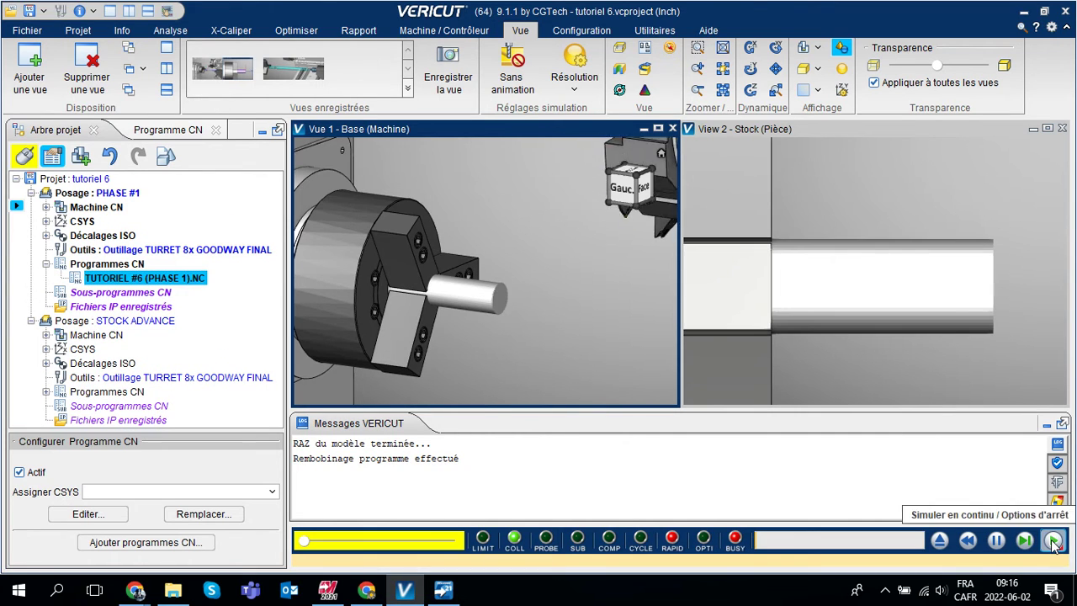